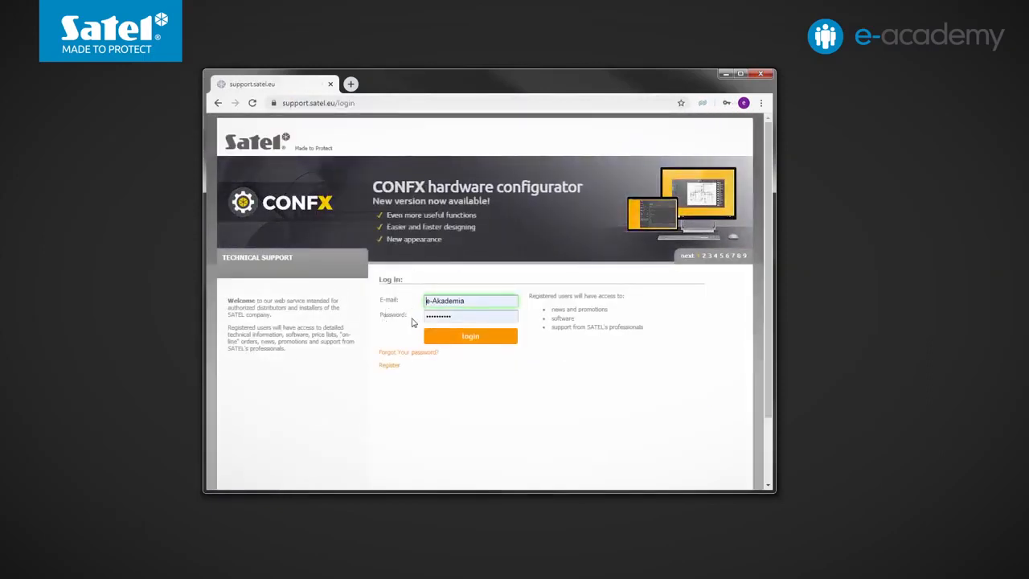
# Step: Log in to the support site with the filled-in credentials and download the 64-bit CONFX installer from the CONFX Hardware Configurator page
pyautogui.click(471, 341)
pyautogui.click(472, 341)
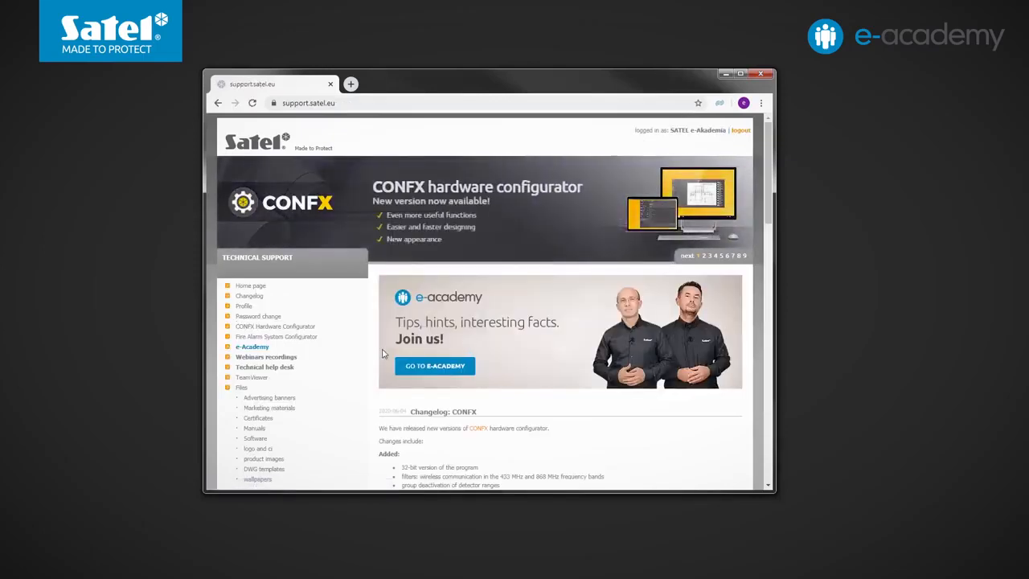
pyautogui.click(281, 327)
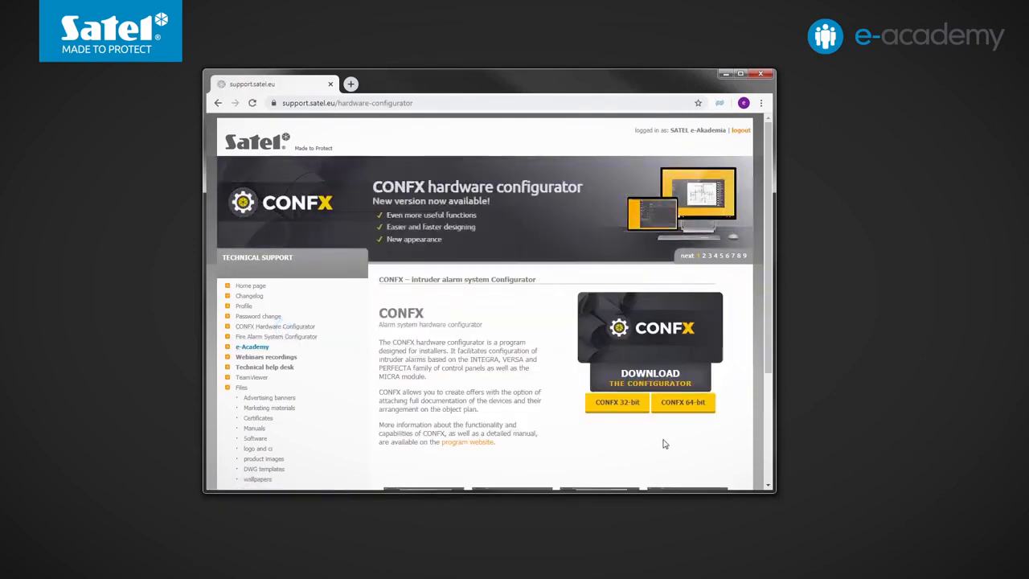
pyautogui.click(685, 410)
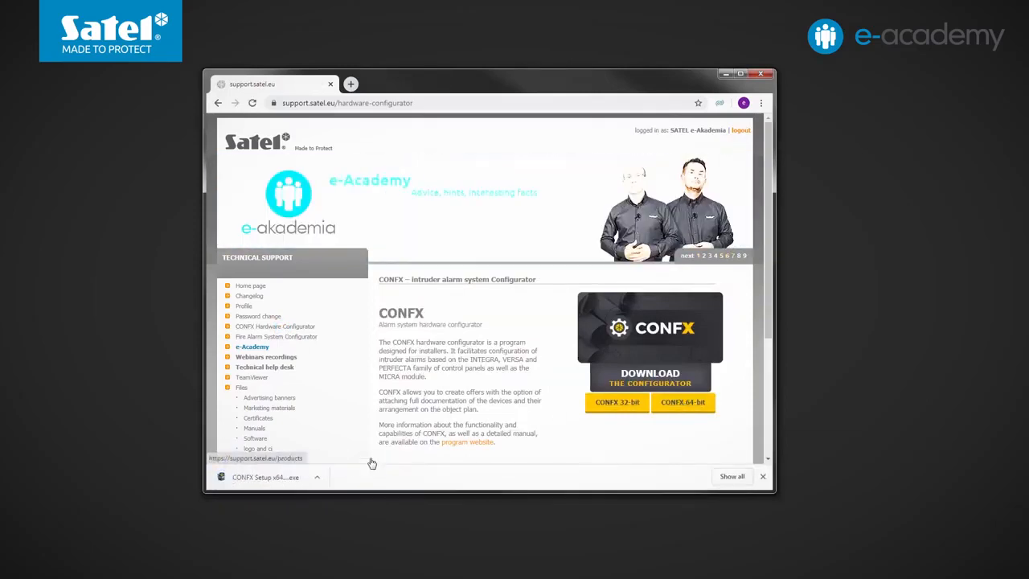
# Step: Run the downloaded CONFX installer, accept the license agreement, close the browser, and finish the setup with Run CONFX enabled
pyautogui.click(294, 478)
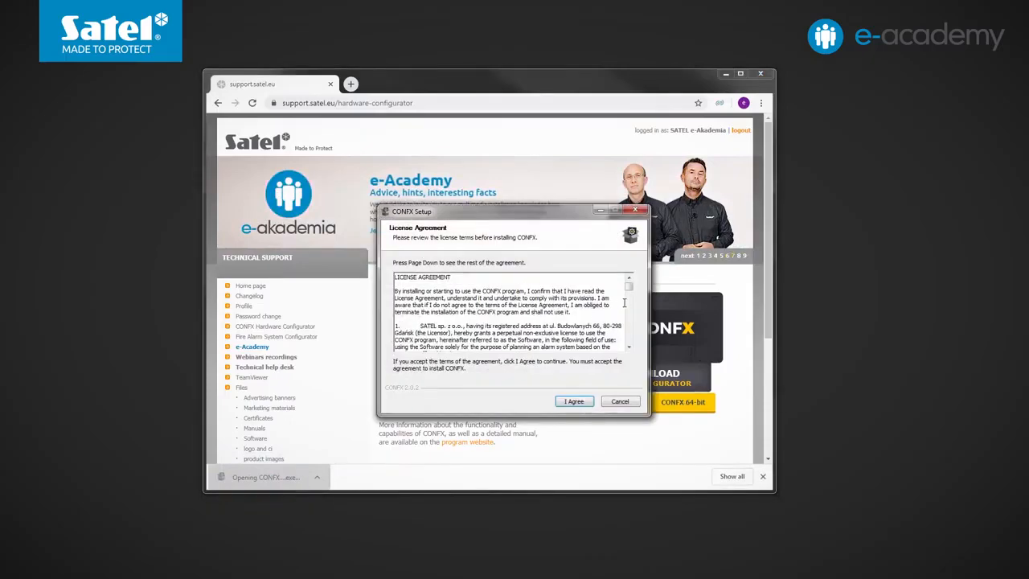
pyautogui.moveTo(630, 288); pyautogui.dragTo(629, 345)
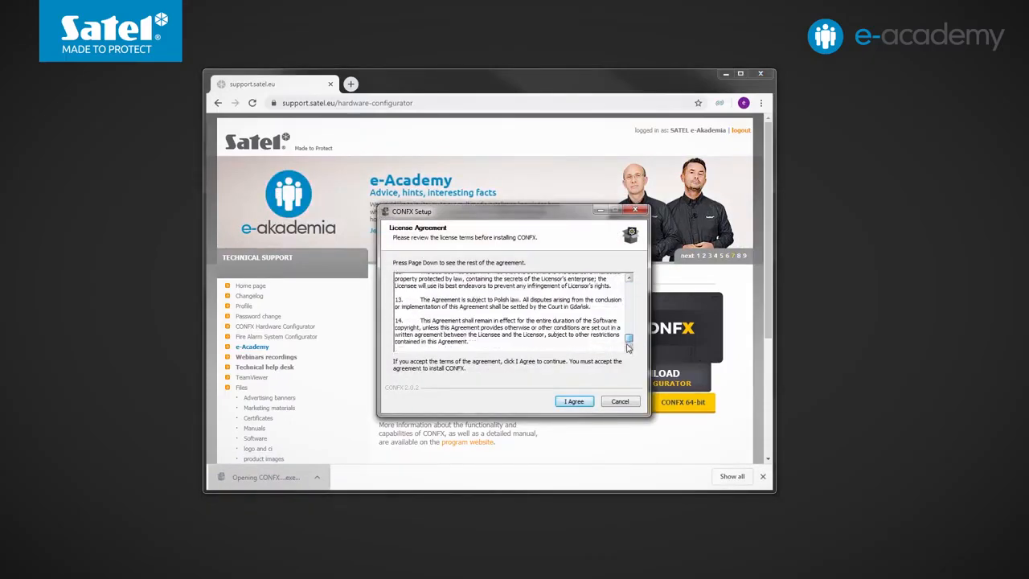
pyautogui.click(575, 402)
pyautogui.click(577, 405)
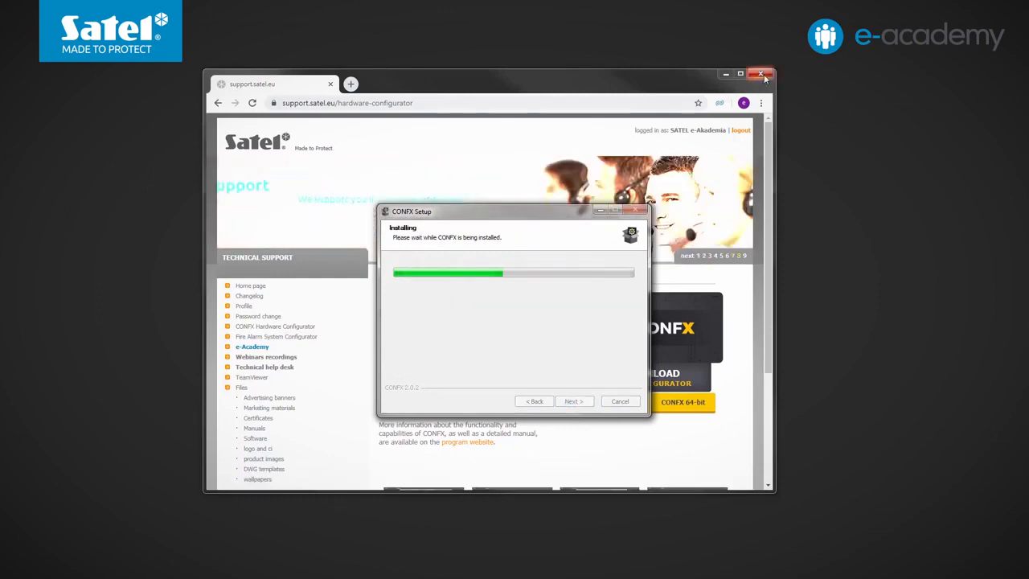
pyautogui.click(761, 75)
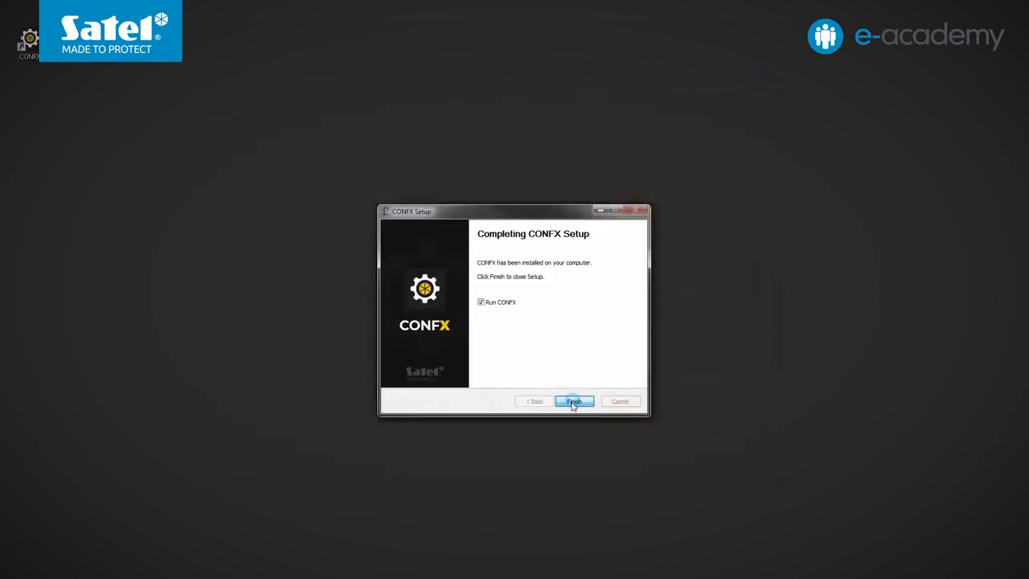
pyautogui.click(573, 403)
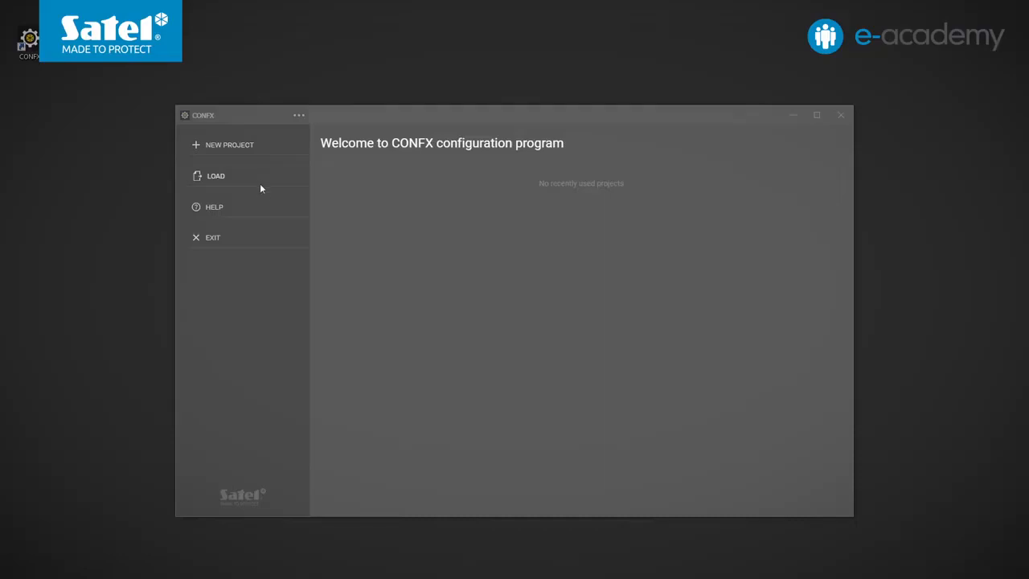
# Step: Open the CONFX user manual from the start screen and close it again
pyautogui.click(216, 207)
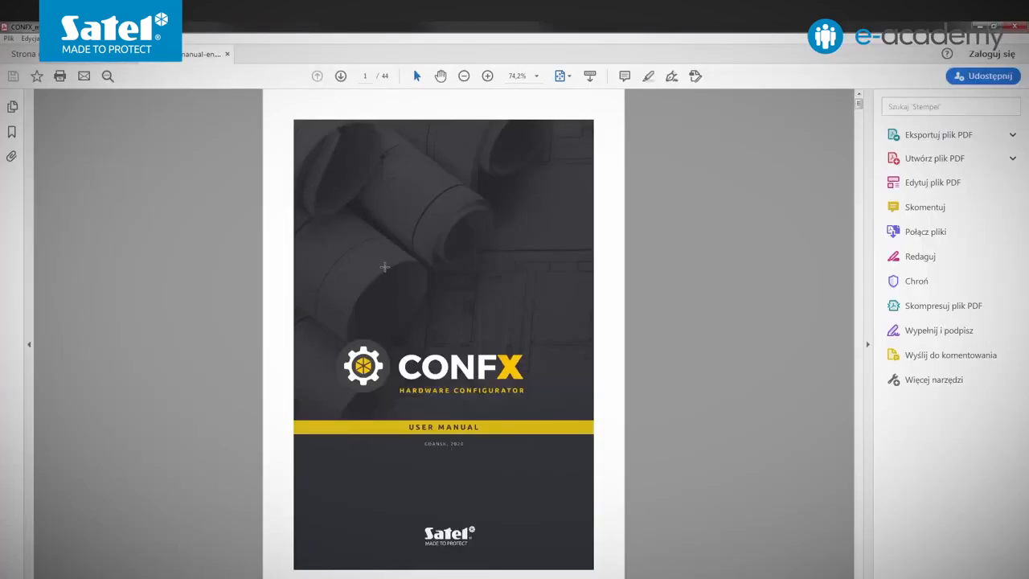
pyautogui.click(1014, 27)
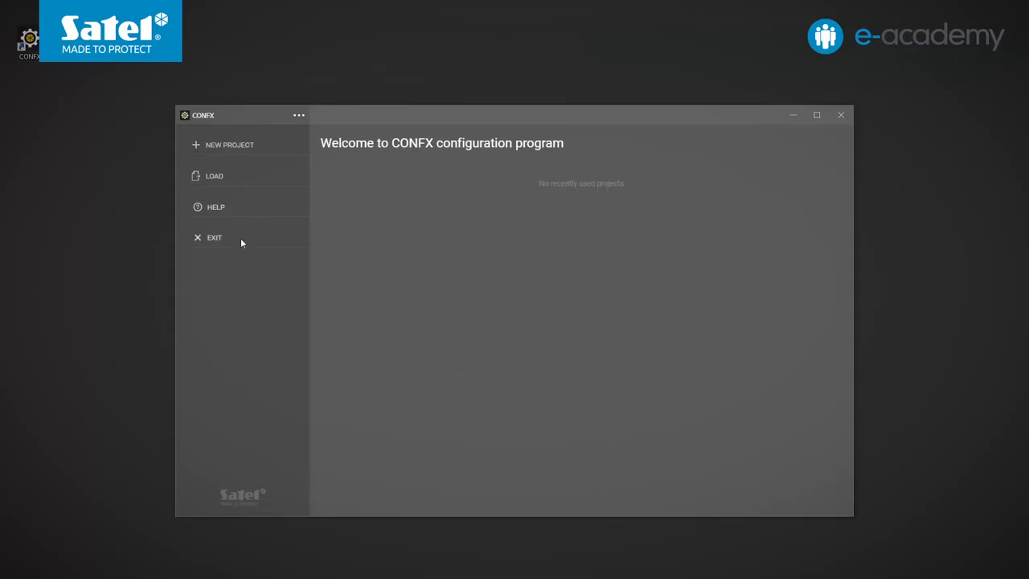
# Step: Start a new project named e-Akademia, keeping validation of the system's correctness enabled
pyautogui.click(257, 148)
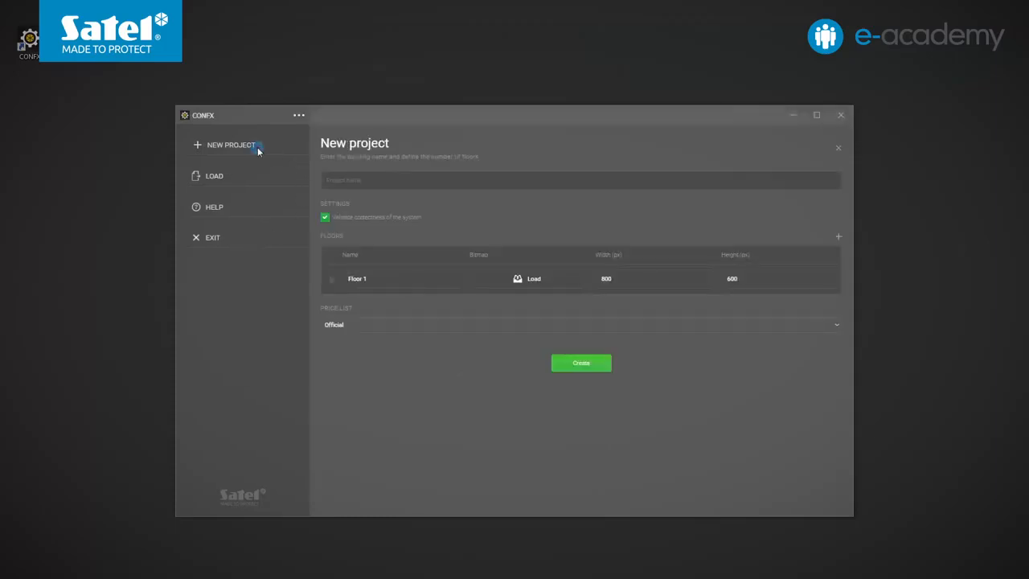
pyautogui.click(382, 179)
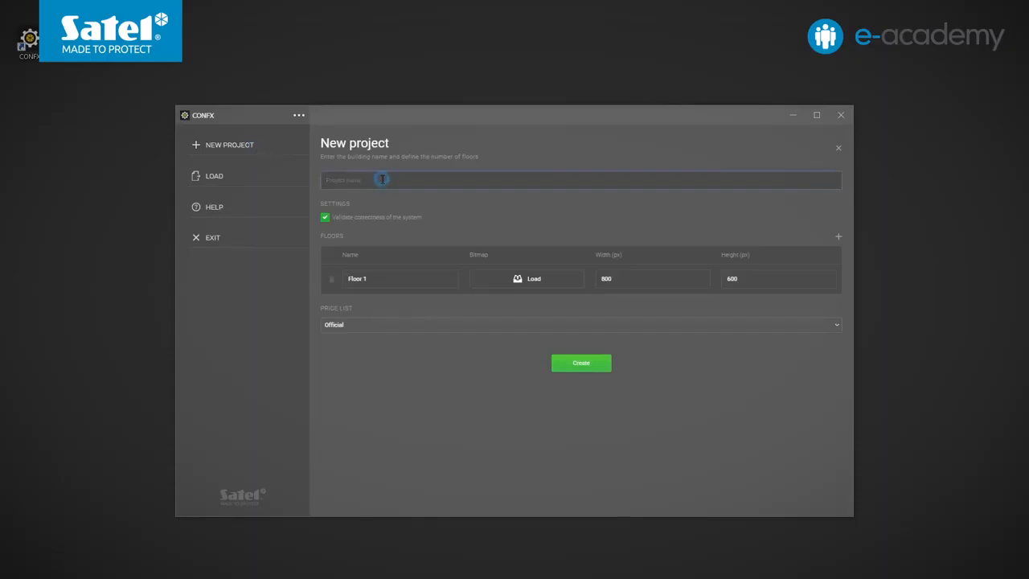
pyautogui.write('e-Akademia')
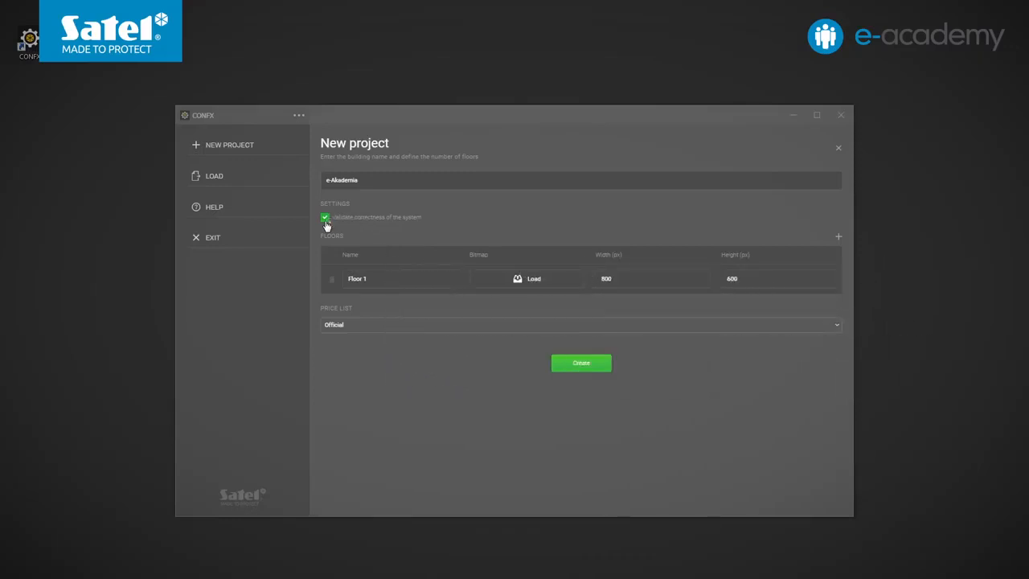
pyautogui.click(325, 222)
pyautogui.click(325, 220)
# Step: Set the Floor 1 plan size to 1200 px wide and 639 px high
pyautogui.click(624, 281)
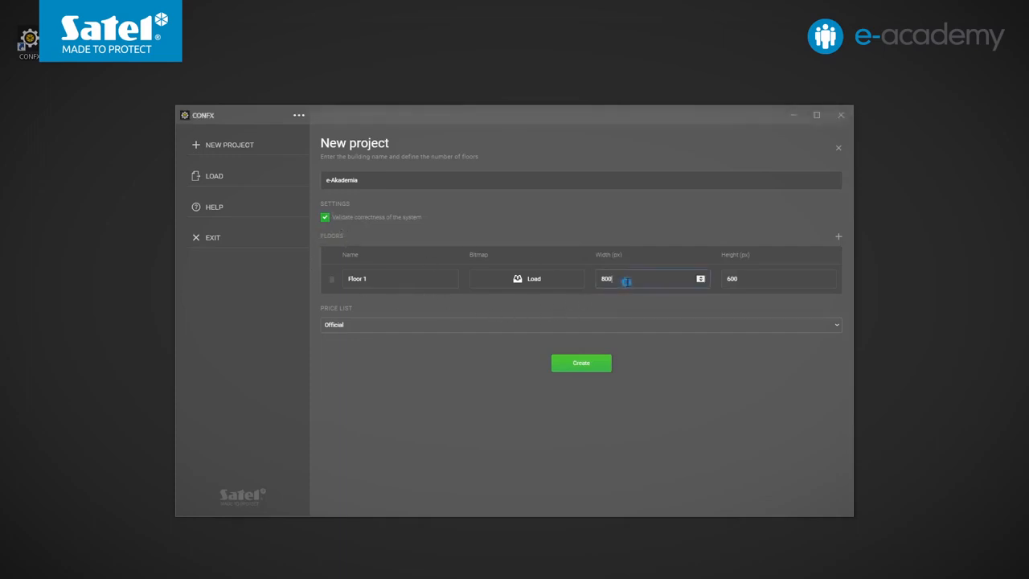
pyautogui.press('BackSpace')
pyautogui.press('BackSpace')
pyautogui.press('BackSpace')
pyautogui.write('1200')
pyautogui.click(827, 278)
pyautogui.click(827, 278)
pyautogui.click(826, 280)
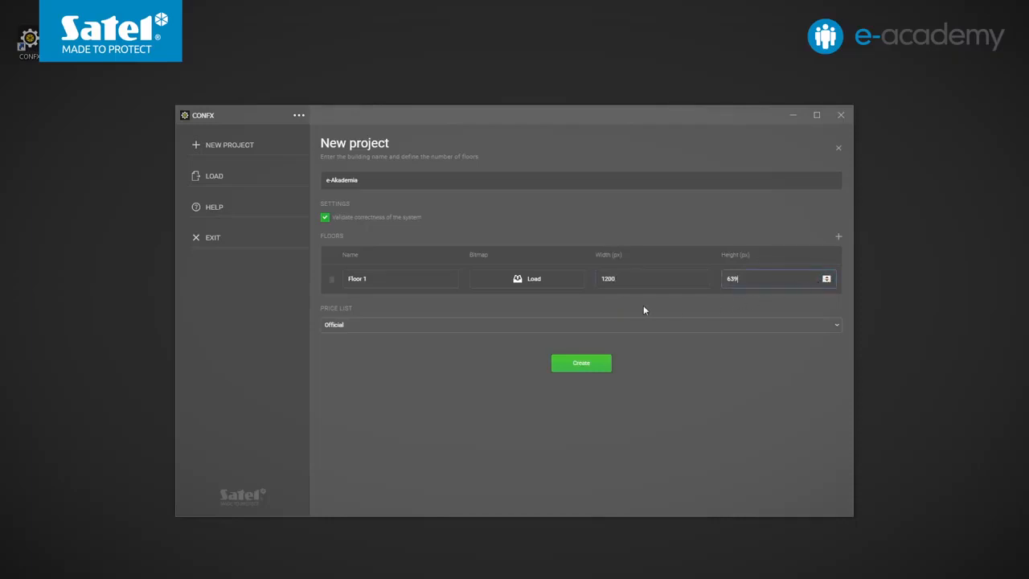
# Step: Load 1.jpg from the samples folder as the Floor 1 bitmap and rename the floor to Ground floor
pyautogui.click(551, 282)
pyautogui.doubleClick(398, 191)
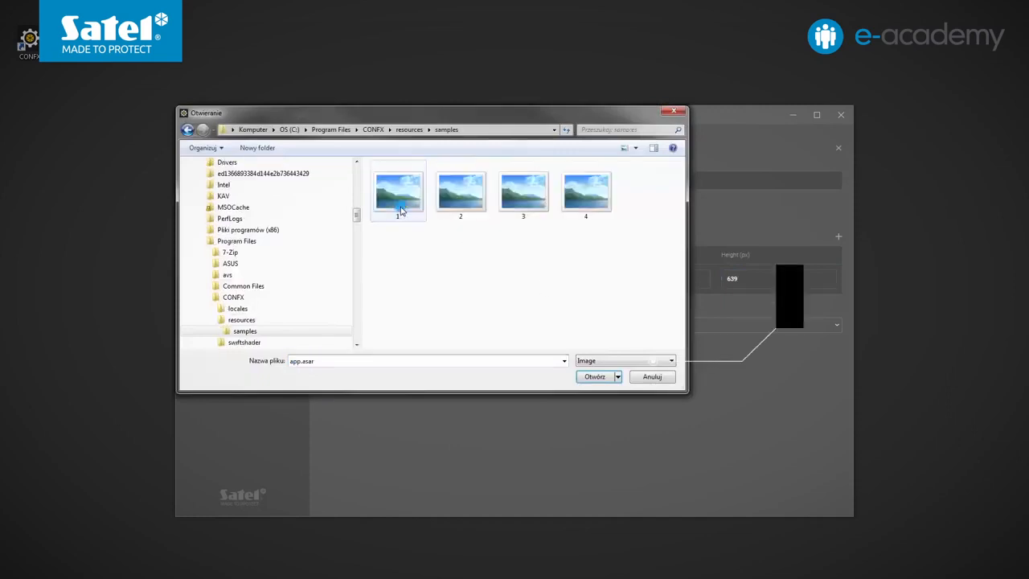
pyautogui.click(400, 193)
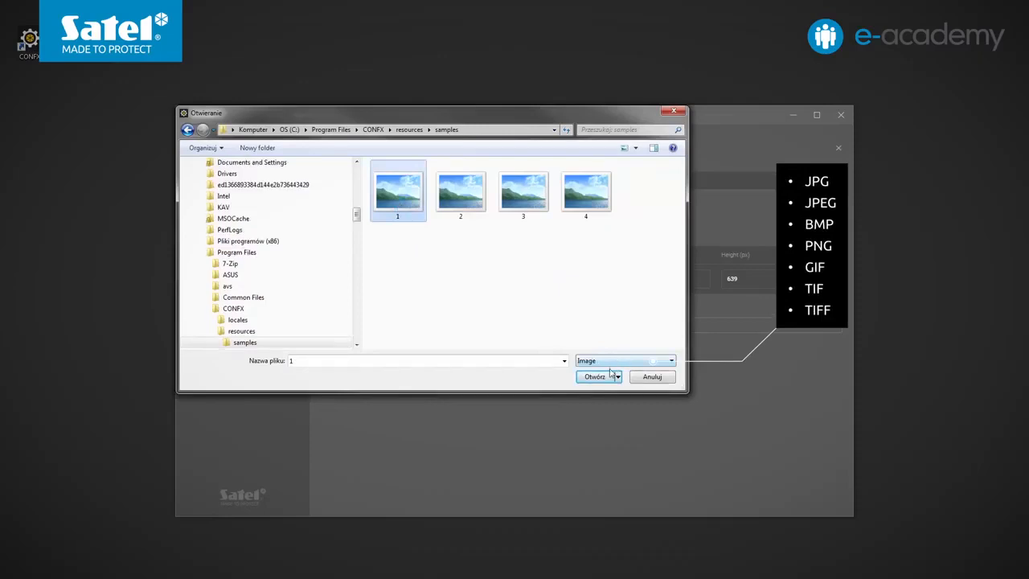
pyautogui.click(607, 380)
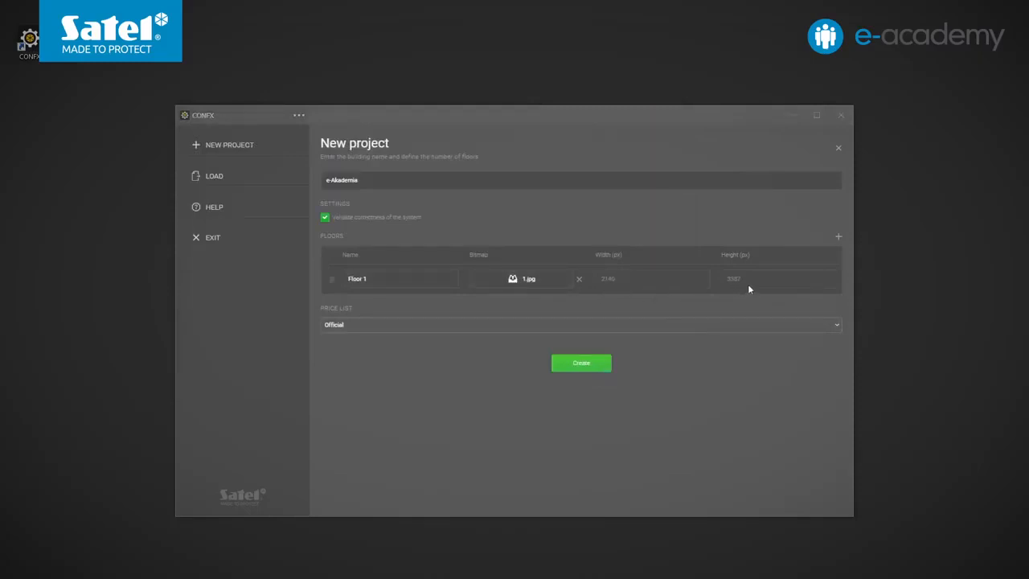
pyautogui.click(441, 288)
pyautogui.write('Ground floor')
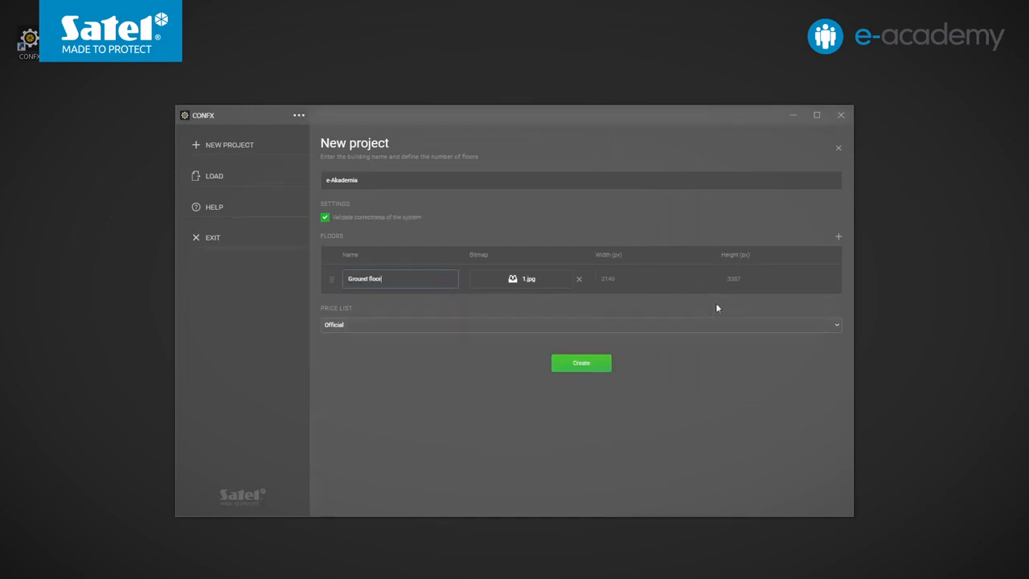
# Step: Add a second floor using 2.jpg from the samples folder as its bitmap and name it 1st floor
pyautogui.click(838, 239)
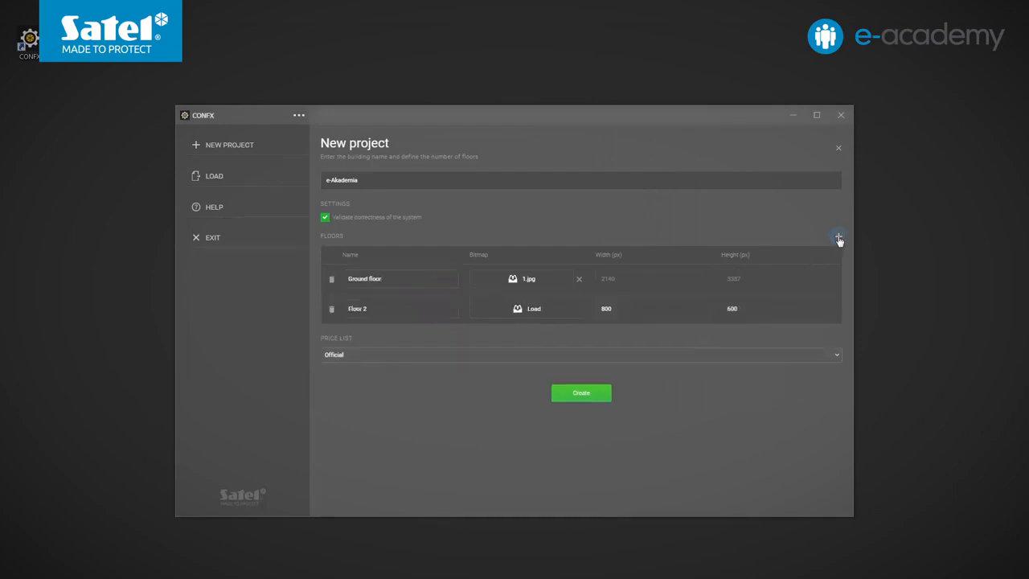
pyautogui.click(559, 307)
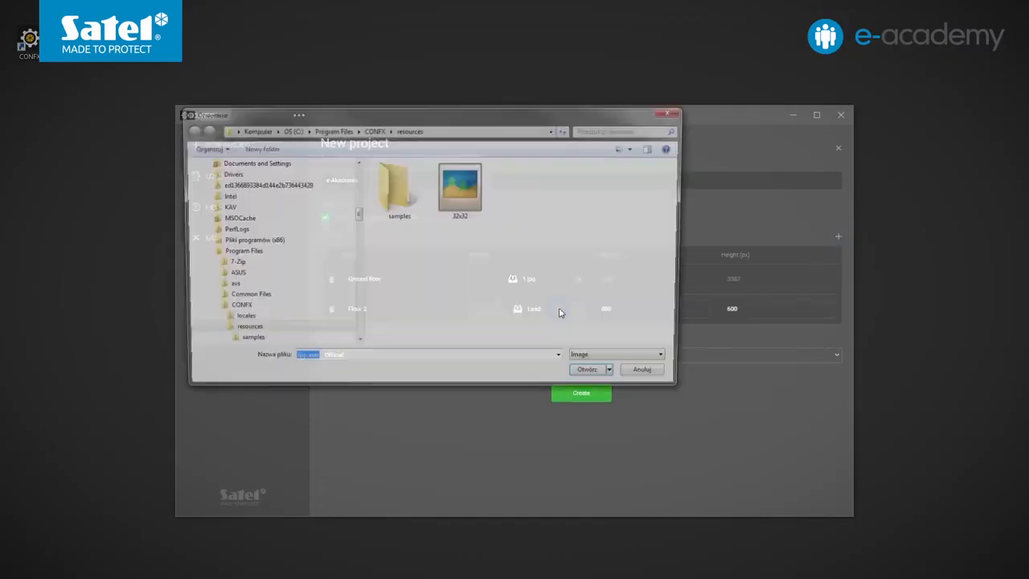
pyautogui.doubleClick(394, 207)
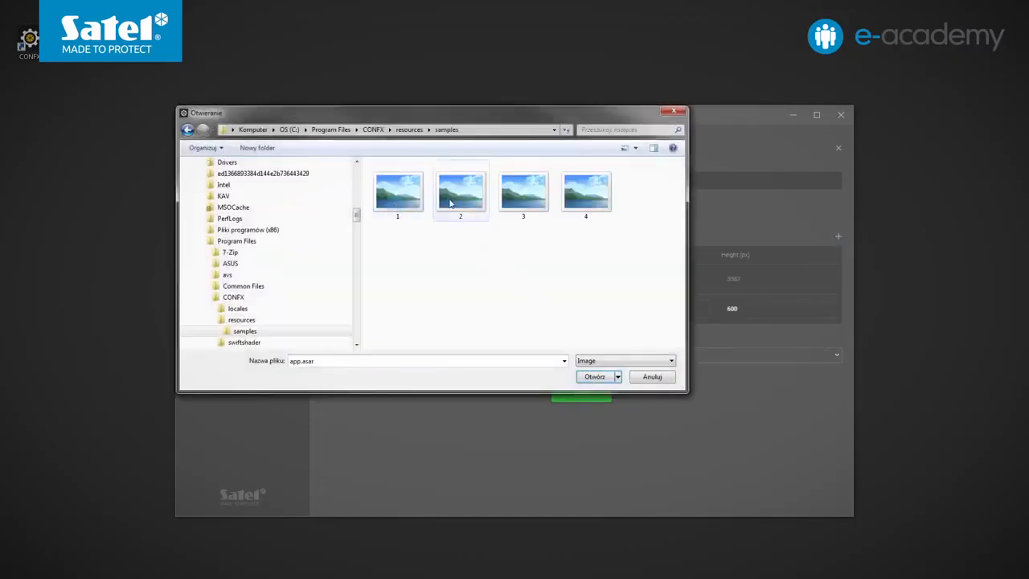
pyautogui.click(450, 200)
pyautogui.click(593, 377)
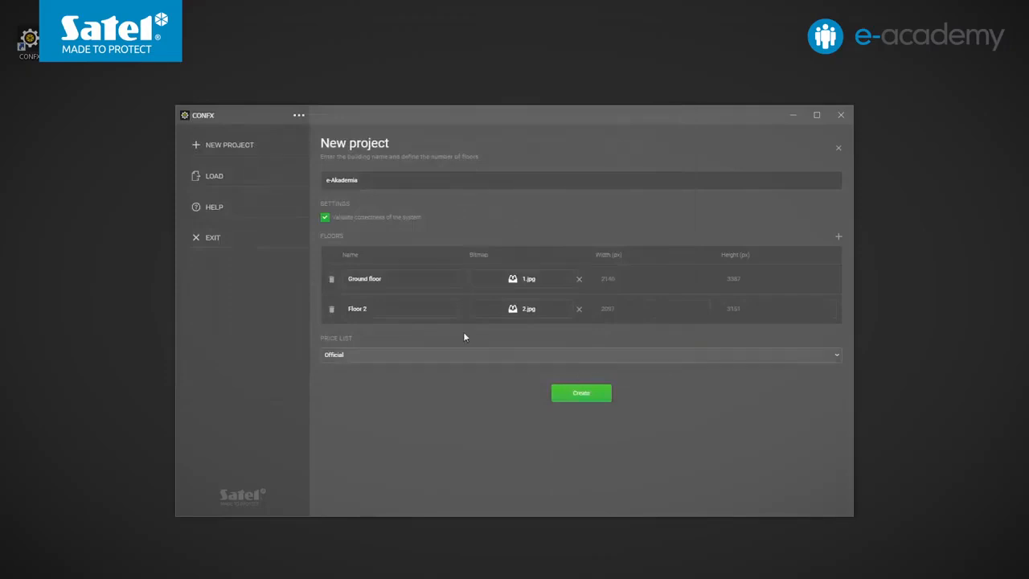
pyautogui.click(394, 308)
pyautogui.hotkey('ctrl', 'a')
pyautogui.write('1st floor')
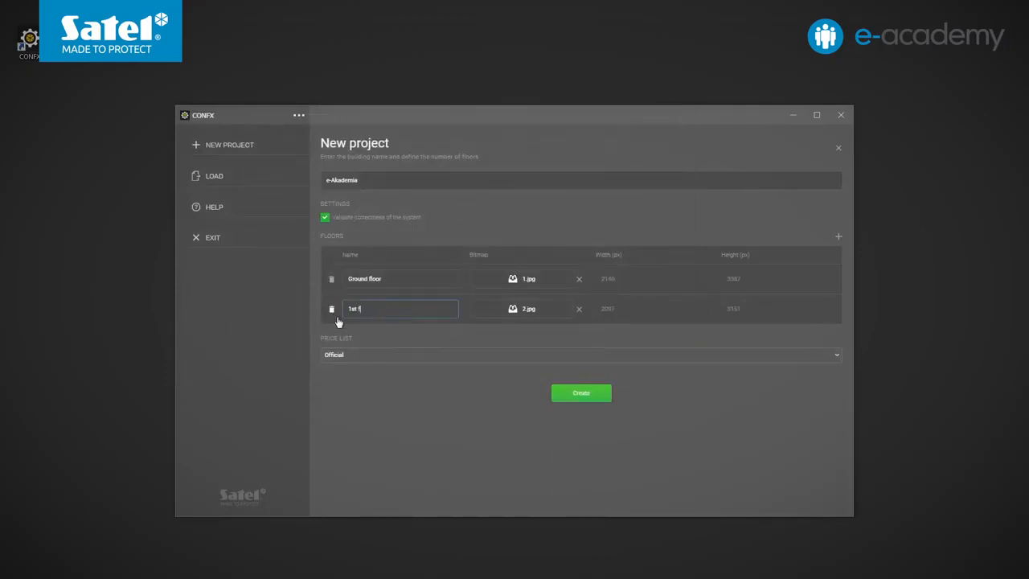
# Step: Add a third floor using sample image 3 as its bitmap and name it 2nd floor
pyautogui.click(838, 237)
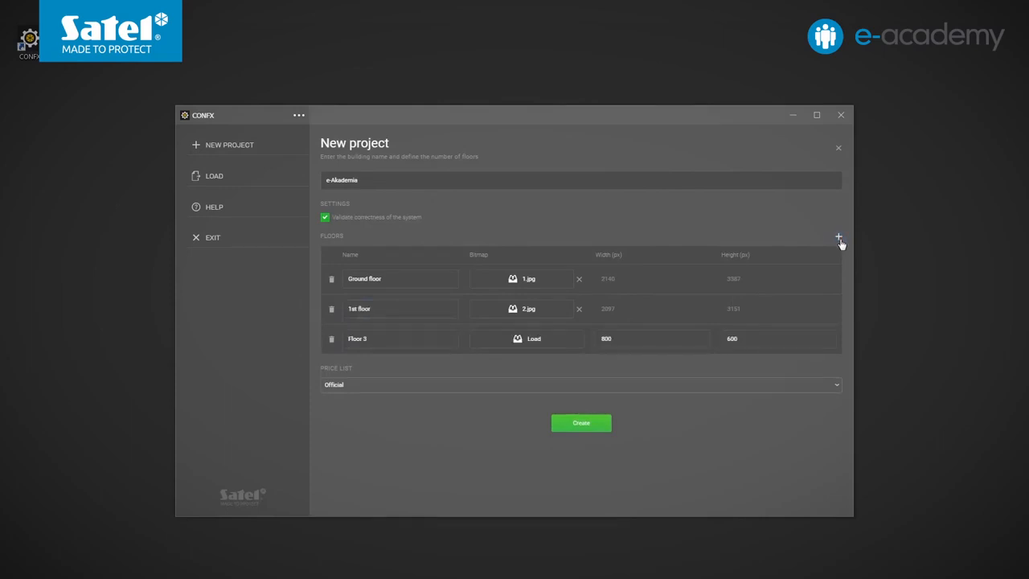
pyautogui.click(527, 338)
pyautogui.doubleClick(400, 210)
pyautogui.click(526, 210)
pyautogui.click(595, 376)
pyautogui.click(403, 340)
pyautogui.moveTo(377, 337); pyautogui.dragTo(337, 337)
pyautogui.write('2nd floor')
# Step: Remove the bitmap from the third floor and delete that floor from the project
pyautogui.click(578, 340)
pyautogui.click(332, 340)
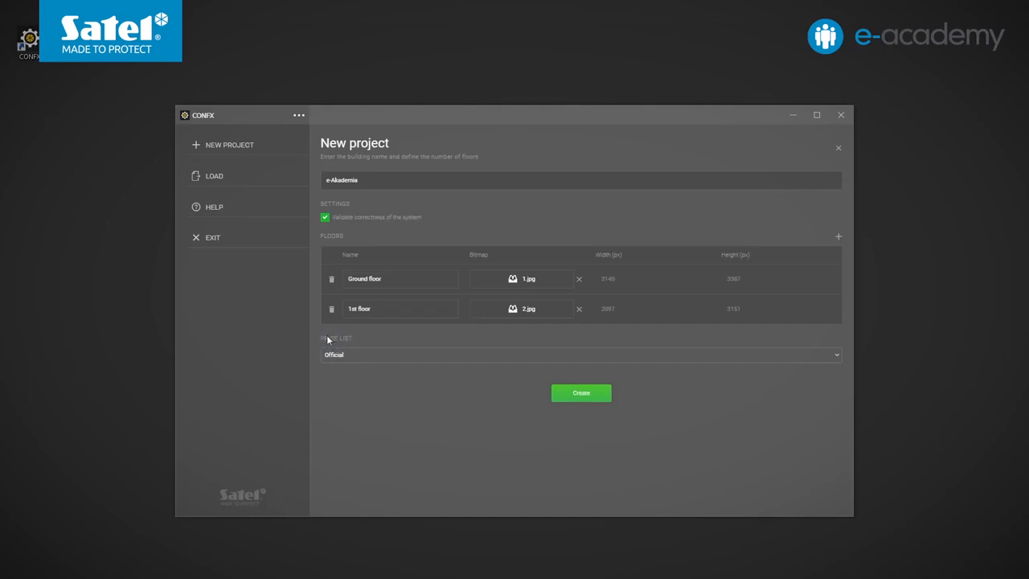
# Step: Keep the Official price list for the project and create the project
pyautogui.click(603, 359)
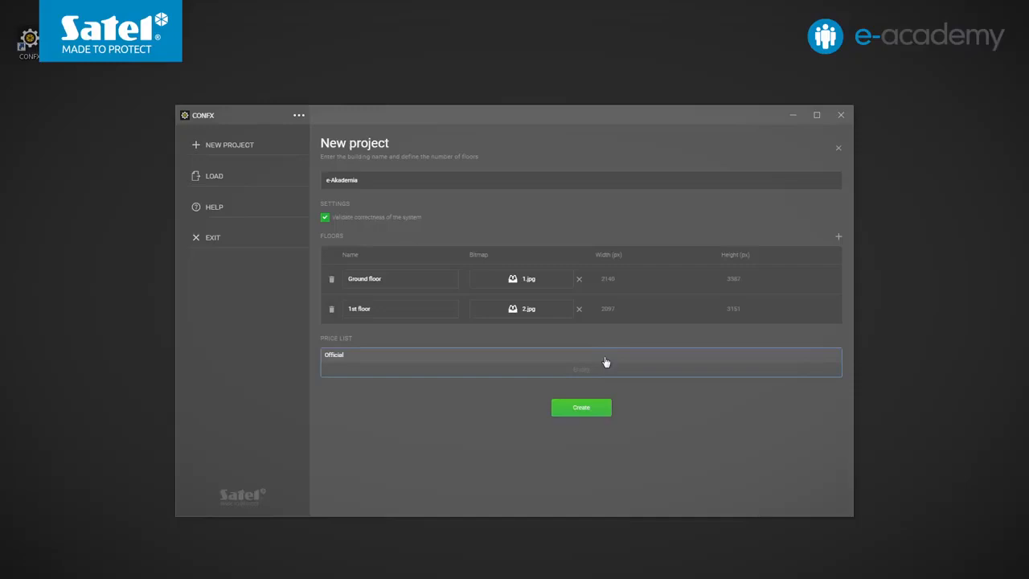
pyautogui.click(606, 362)
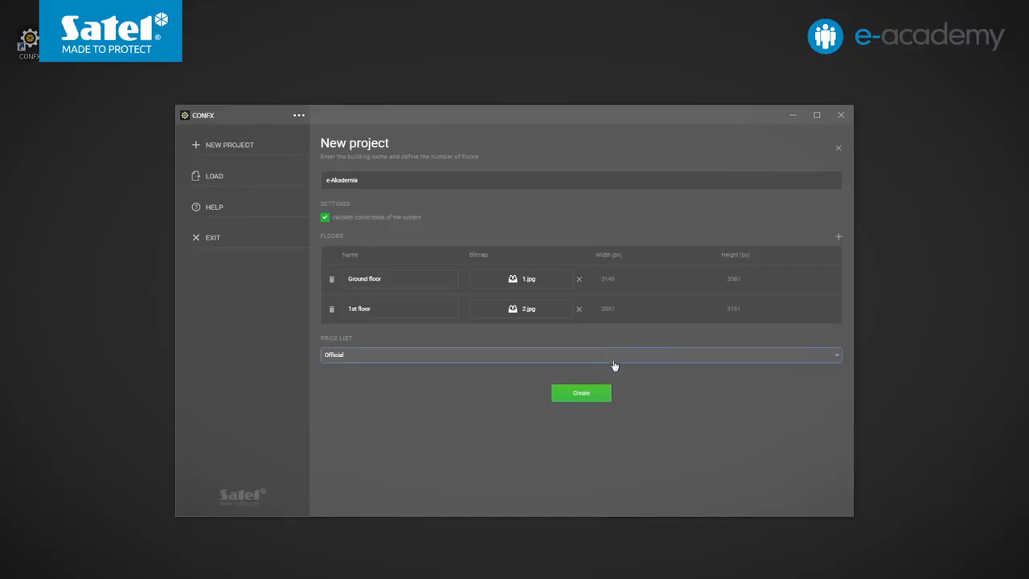
pyautogui.click(581, 393)
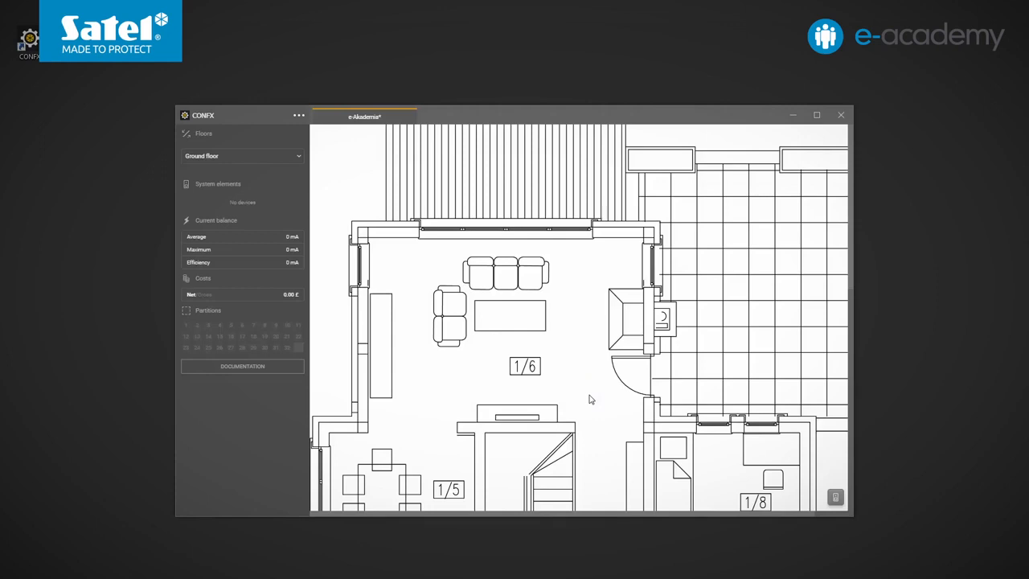
# Step: Switch between the 1st floor and Ground floor plans and review the project's floor editing settings
pyautogui.click(297, 157)
pyautogui.click(292, 171)
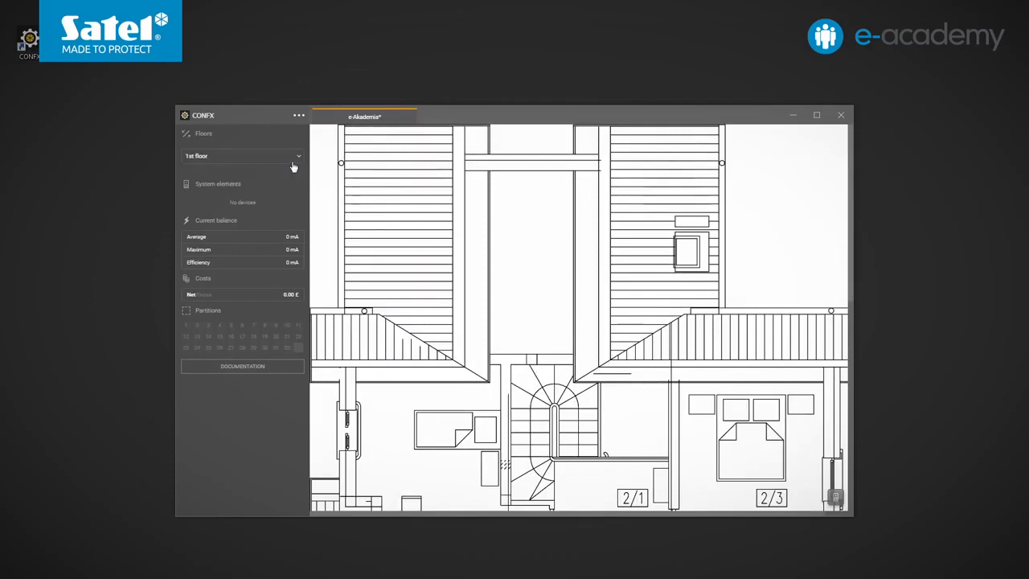
pyautogui.click(294, 160)
pyautogui.click(293, 171)
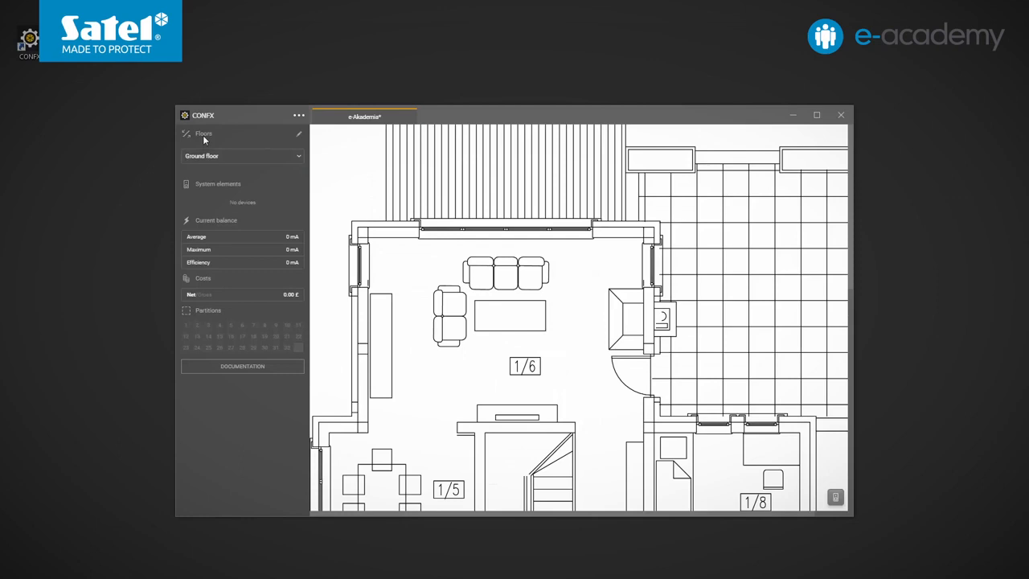
pyautogui.click(298, 136)
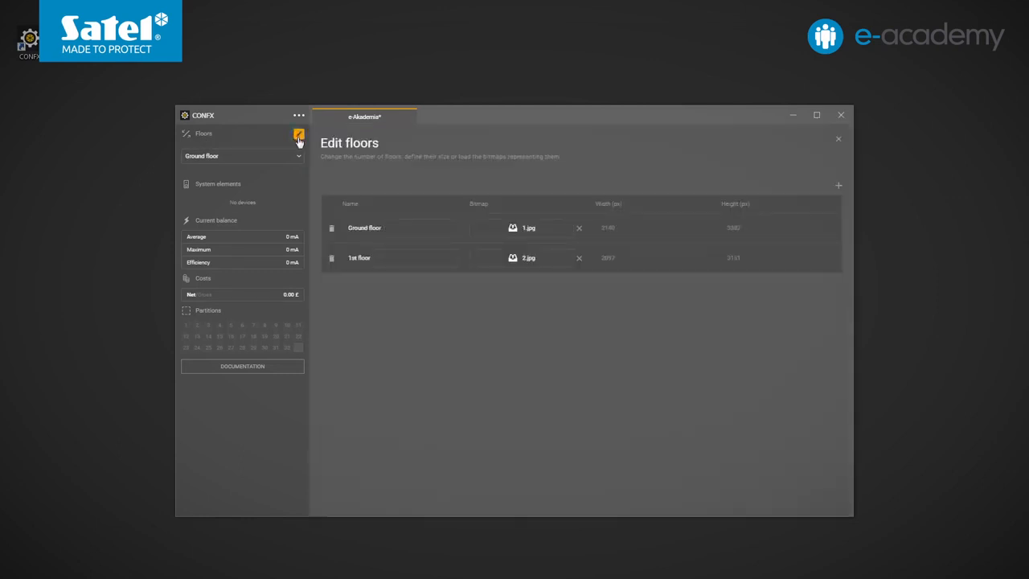
pyautogui.click(839, 141)
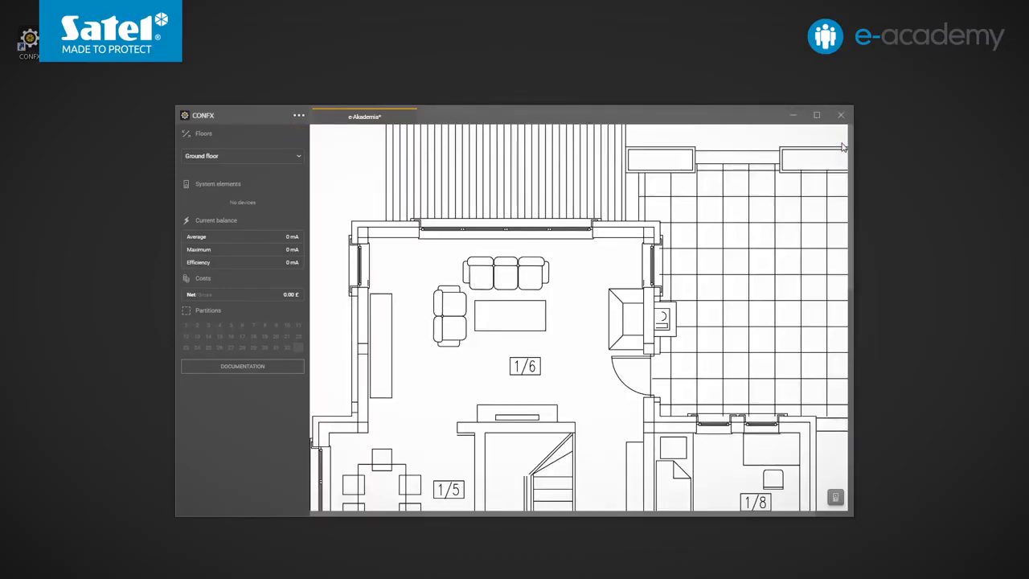
# Step: Zoom in on the Ground floor plan around the living room
pyautogui.hotkey('ctrl', '=')
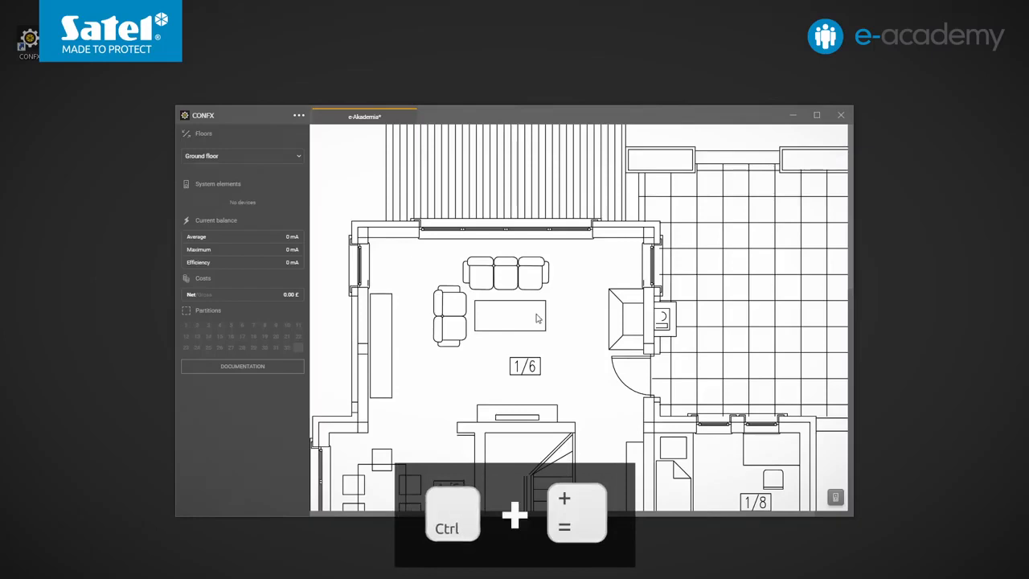
pyautogui.hotkey('ctrl', '=')
pyautogui.hotkey('ctrl', '=')
pyautogui.hotkey('ctrl', '=')
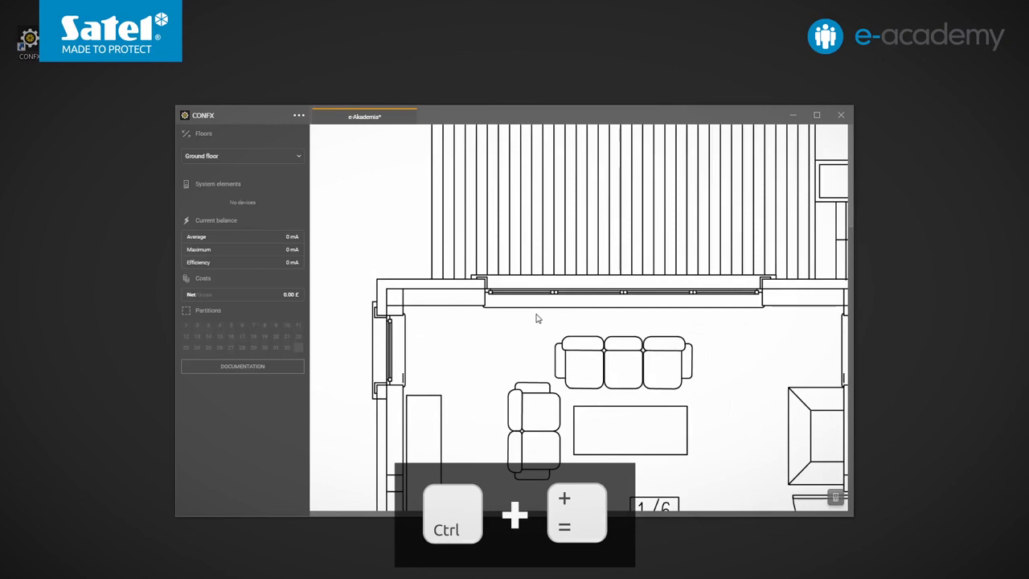
# Step: Zoom the Ground floor plan out and back in around the living room to examine it at different scales
pyautogui.hotkey('ctrl', '-')
pyautogui.hotkey('ctrl', '-')
pyautogui.hotkey('ctrl', '-')
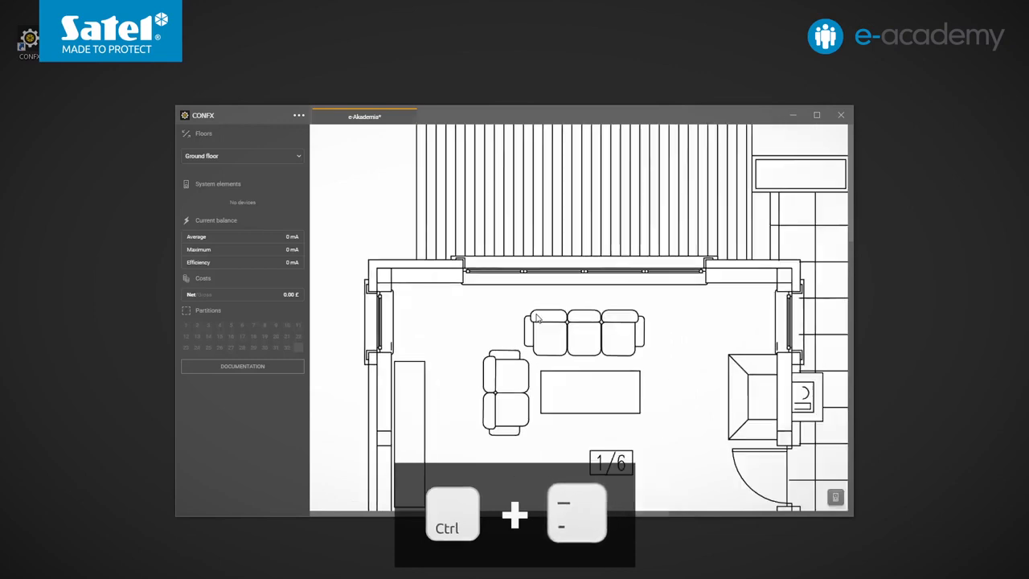
pyautogui.scroll(3, 537, 318)
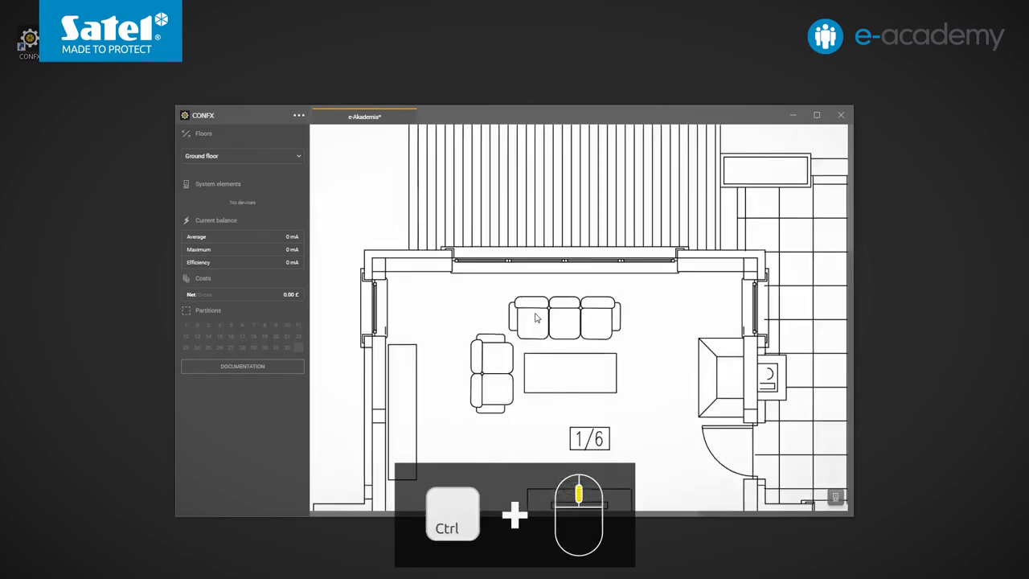
pyautogui.scroll(-6, 536, 317)
pyautogui.scroll(4, 537, 318)
pyautogui.scroll(3, 536, 317)
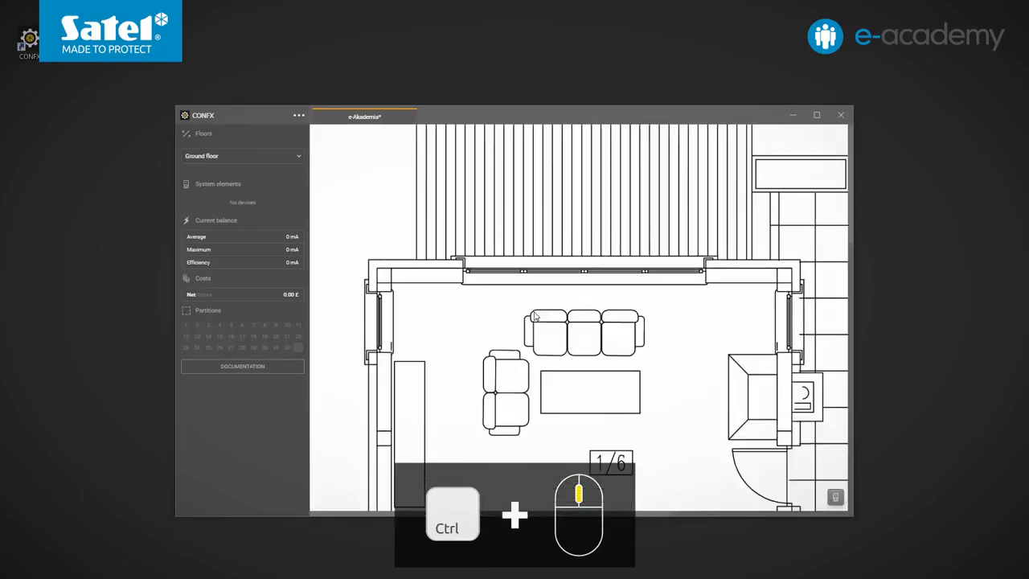
pyautogui.scroll(-6, 536, 317)
pyautogui.scroll(5, 534, 316)
pyautogui.scroll(2, 535, 317)
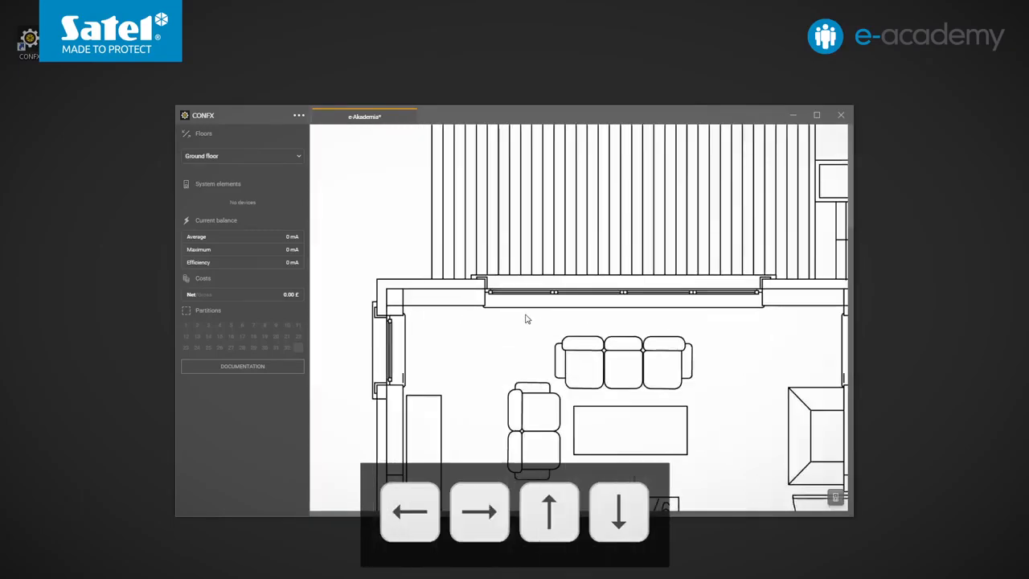
# Step: Pan around the enlarged Ground floor plan to examine the living room, terrace and staircase areas, ending back at the living room
pyautogui.press('Right')
pyautogui.press('Right')
pyautogui.press('Right')
pyautogui.press('Right')
pyautogui.press('Left')
pyautogui.press('Left')
pyautogui.press('Left')
pyautogui.press('Left')
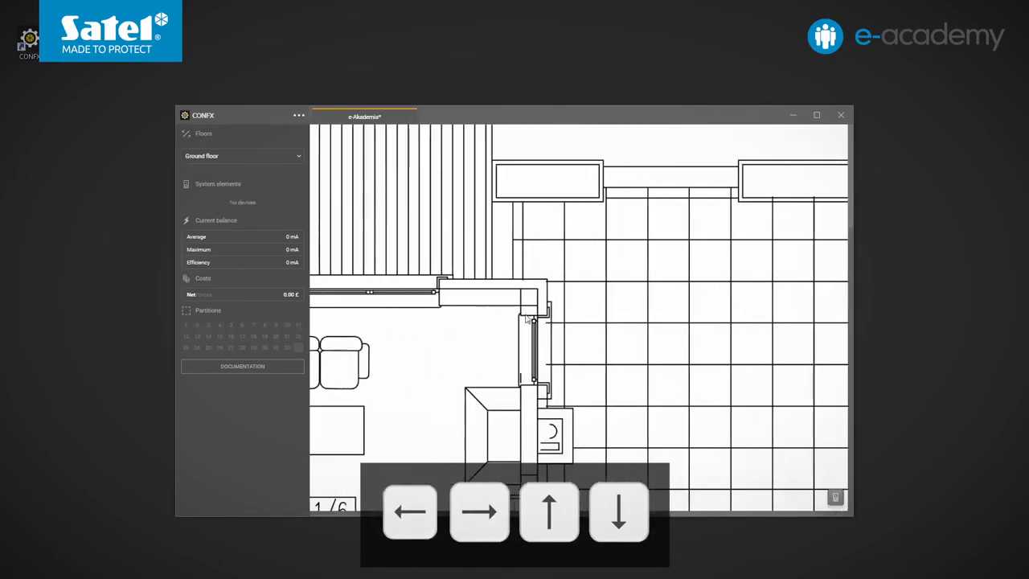
pyautogui.press('Down')
pyautogui.press('Down')
pyautogui.press('Down')
pyautogui.press('Down')
pyautogui.press('Down')
pyautogui.press('Down')
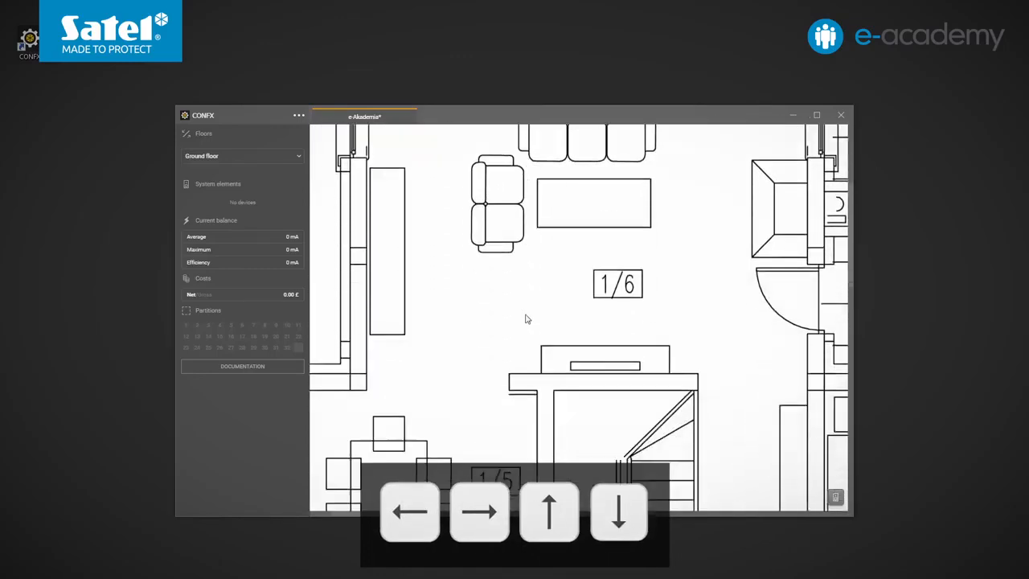
pyautogui.press('Right')
pyautogui.press('Right')
pyautogui.press('Right')
pyautogui.press('Right')
pyautogui.press('Right')
pyautogui.press('Right')
pyautogui.press('Right')
pyautogui.press('Up')
pyautogui.press('Up')
pyautogui.press('Up')
pyautogui.press('Up')
pyautogui.press('Up')
pyautogui.press('Up')
pyautogui.press('Up')
pyautogui.press('Up')
pyautogui.press('Left')
pyautogui.press('Left')
pyautogui.press('Left')
pyautogui.press('Left')
pyautogui.press('Left')
pyautogui.press('Left')
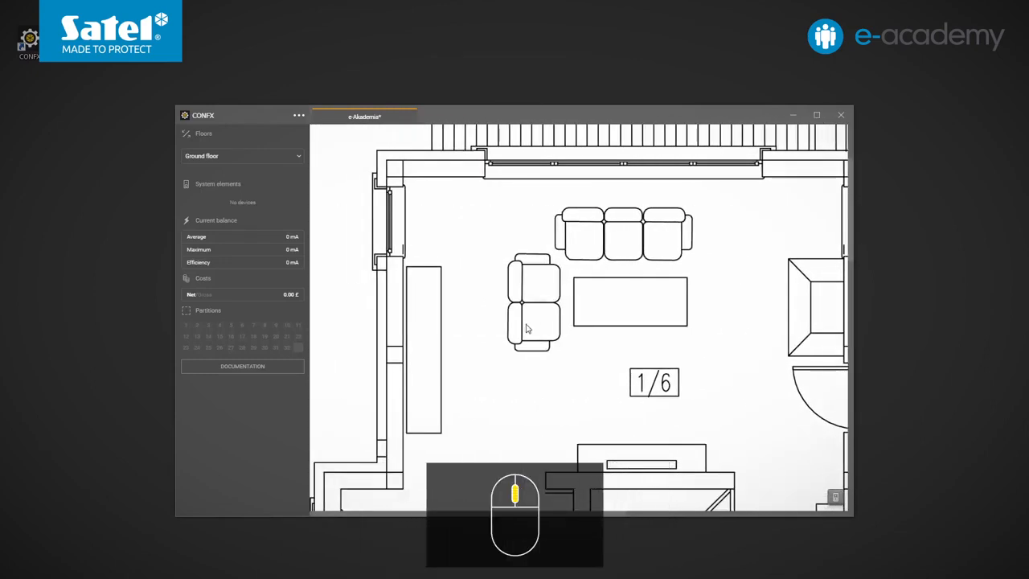
# Step: Scroll the Ground floor plan vertically and horizontally to examine the living room and the tiled terrace beside it
pyautogui.scroll(3, 527, 327)
pyautogui.scroll(-10, 529, 328)
pyautogui.scroll(10, 530, 327)
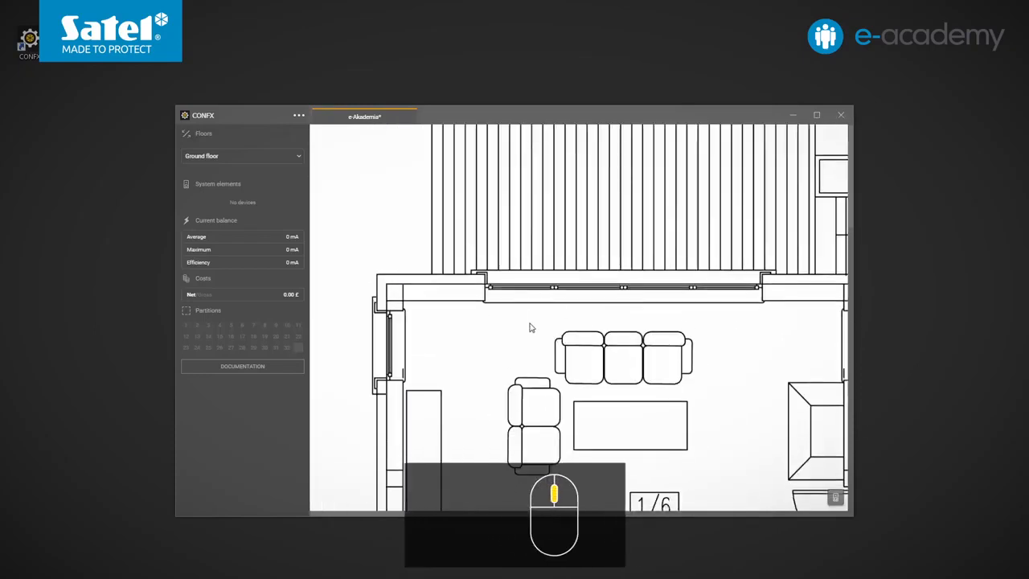
pyautogui.hscroll(10, 530, 327)
pyautogui.hscroll(-9, 529, 327)
pyautogui.hscroll(8, 529, 327)
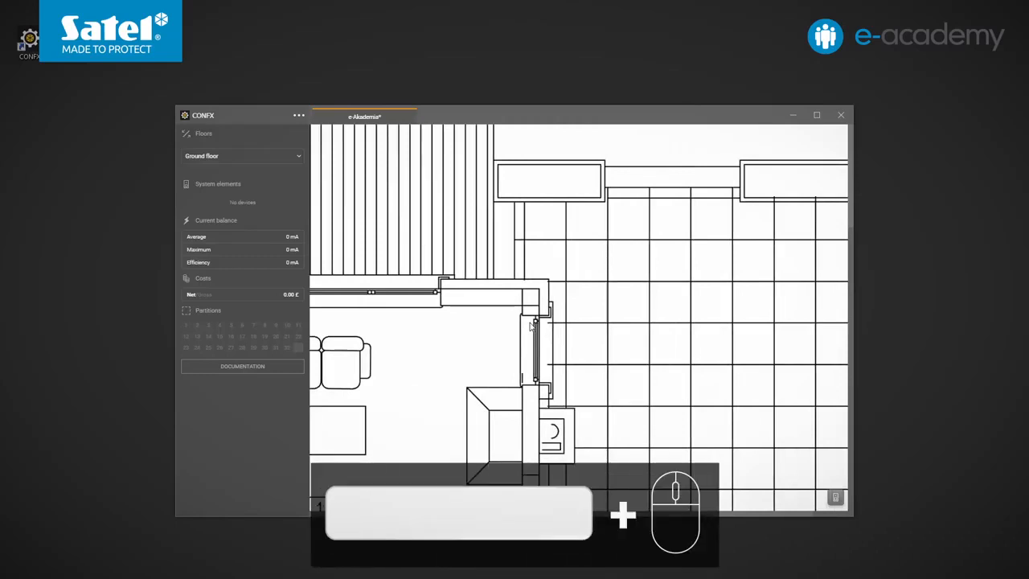
# Step: Zoom out and reposition the Ground floor plan to view the rooms around the staircase, from the kitchen to room 1/8
pyautogui.moveTo(529, 327); pyautogui.dragTo(591, 181)
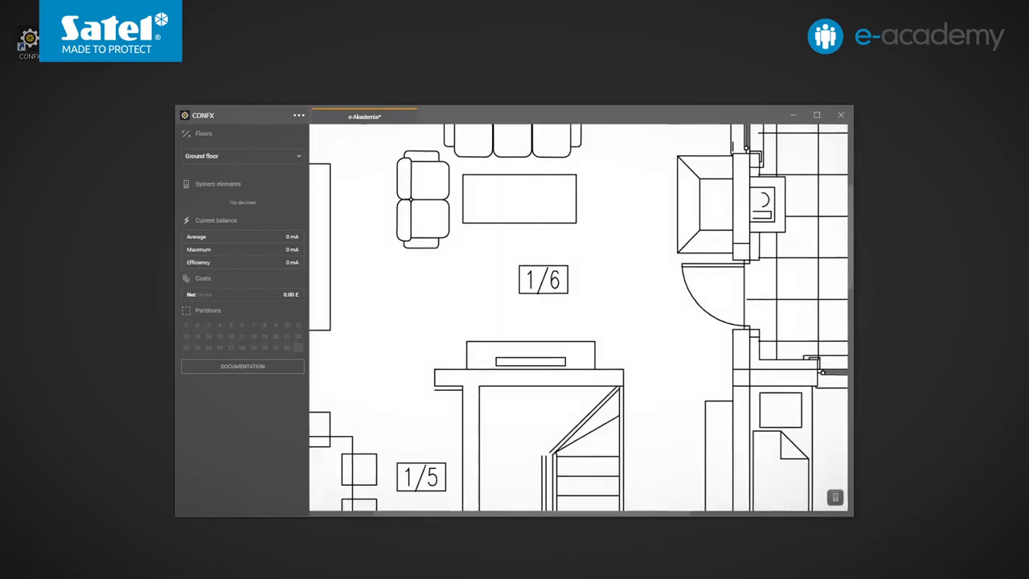
pyautogui.scroll(-3, 562, 313)
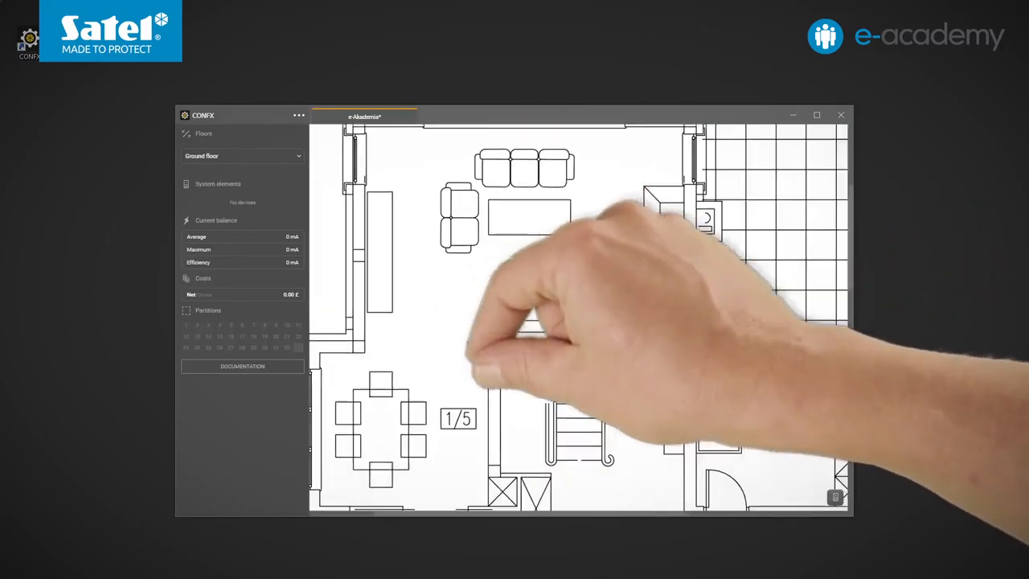
pyautogui.scroll(-2, 514, 321)
pyautogui.moveTo(457, 441); pyautogui.dragTo(555, 332)
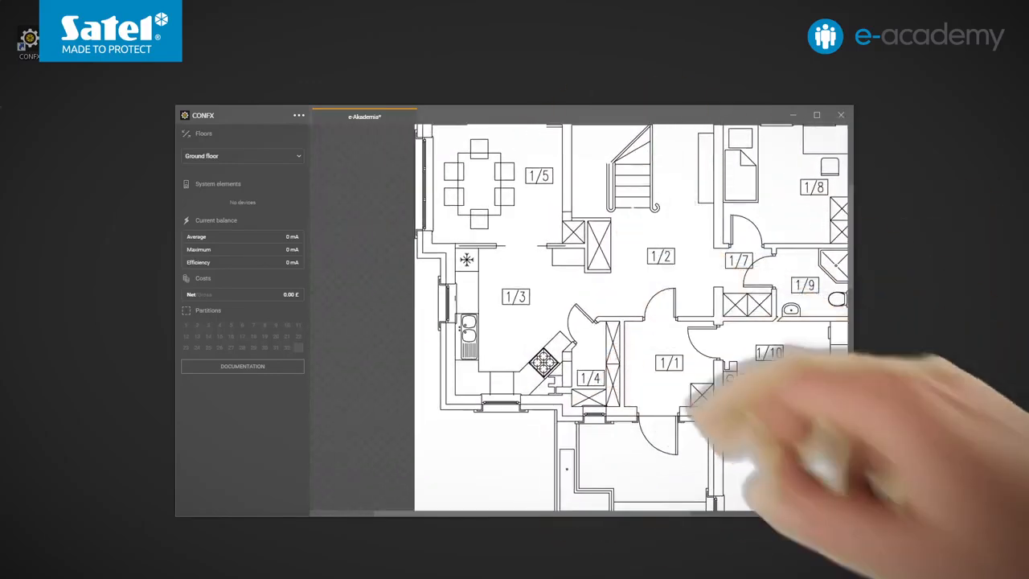
pyautogui.moveTo(658, 208); pyautogui.dragTo(565, 319)
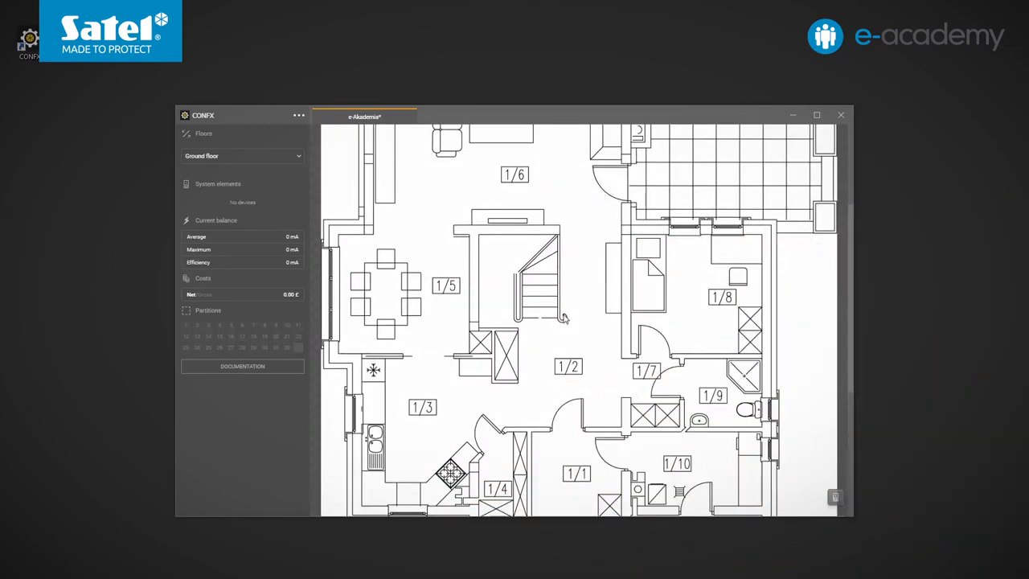
# Step: Show the grid over the Ground floor plan
pyautogui.click(299, 116)
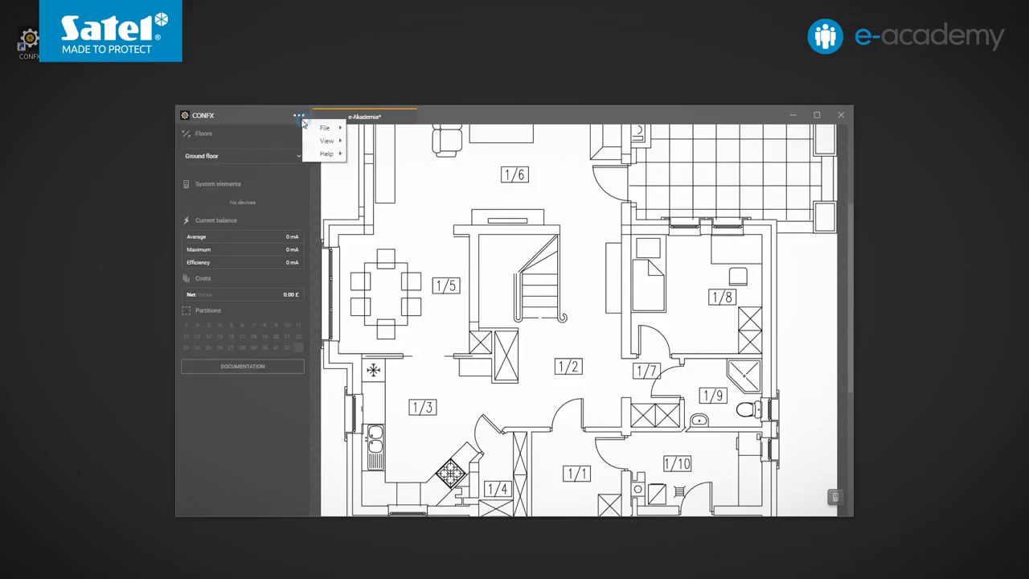
pyautogui.moveTo(339, 147)
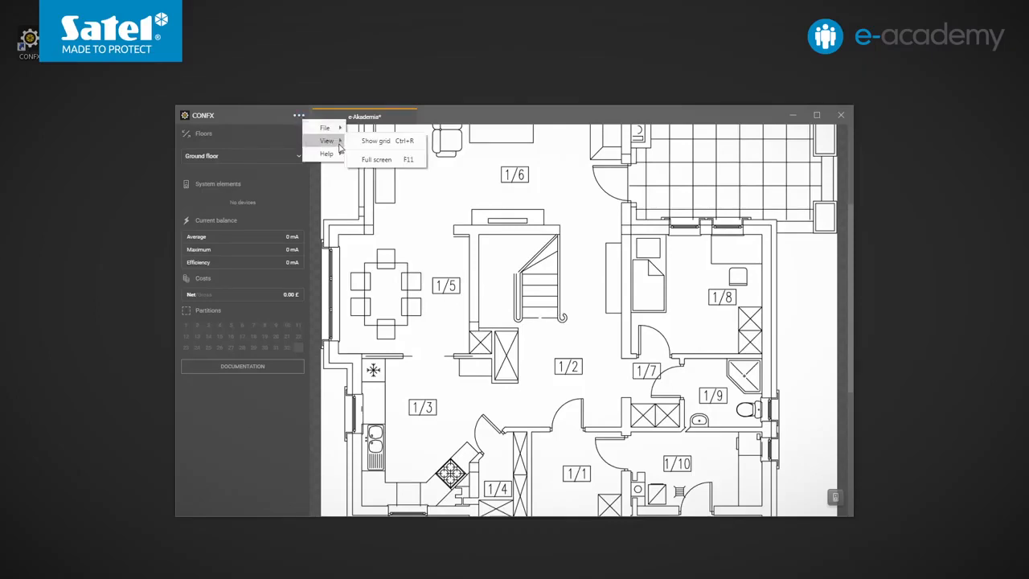
pyautogui.click(419, 145)
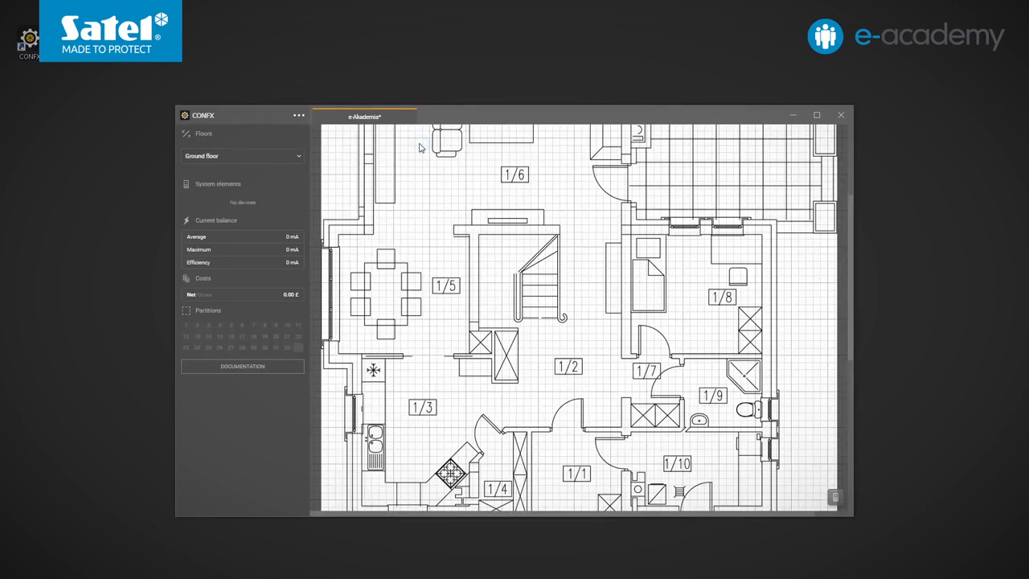
# Step: View the project in full screen and return to the windowed view
pyautogui.click(298, 116)
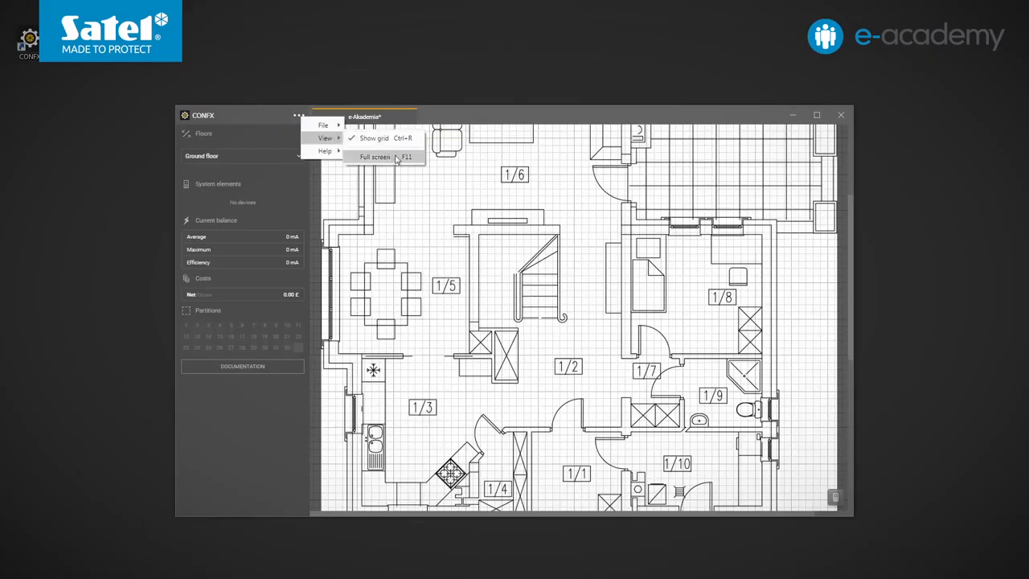
pyautogui.click(396, 158)
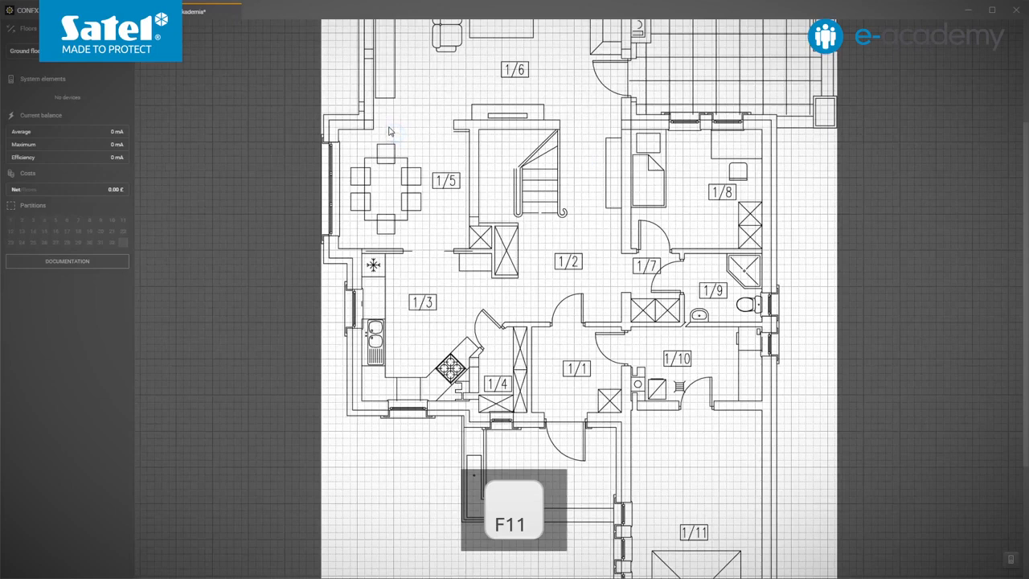
pyautogui.press('F11')
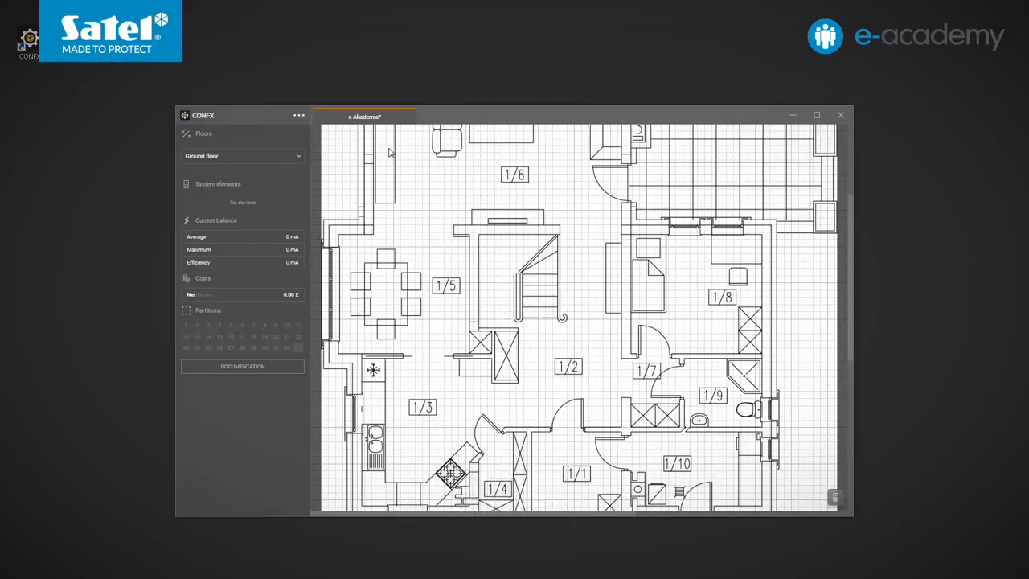
# Step: Define the Ground floor plan's scale by marking a 1 m section along the upper edge of the cupboards below the staircase
pyautogui.rightClick(520, 299)
pyautogui.click(553, 306)
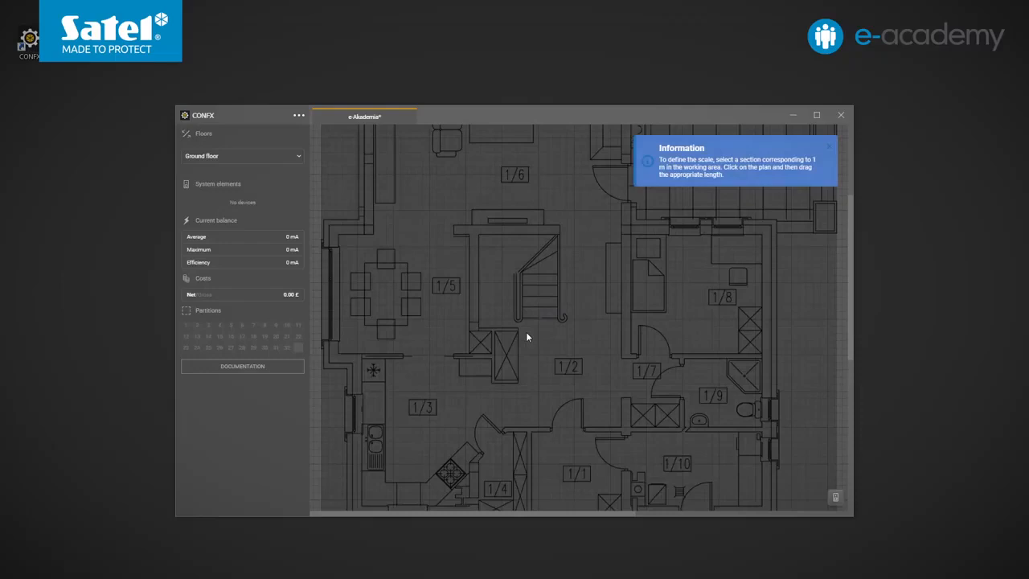
pyautogui.click(478, 328)
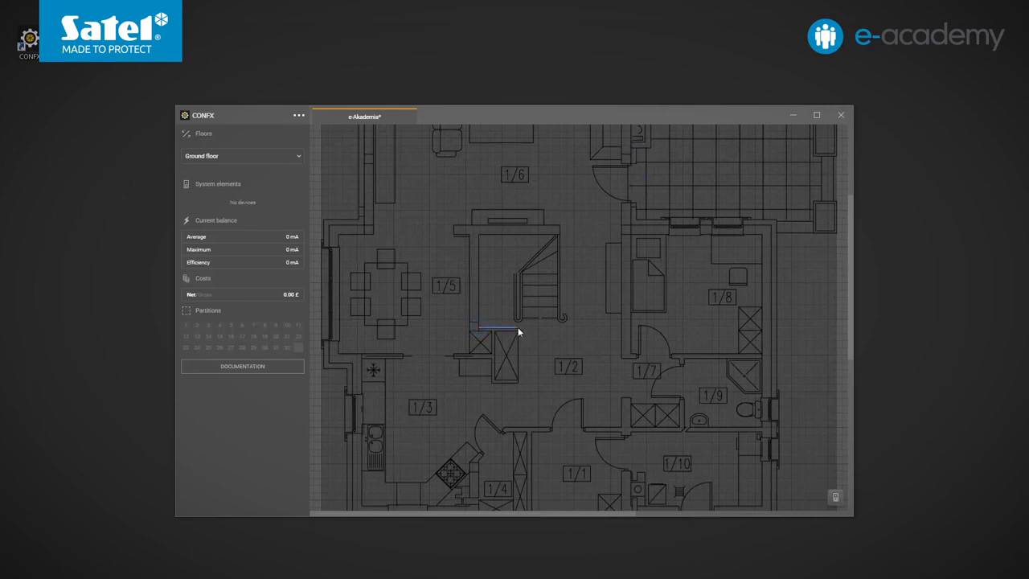
pyautogui.click(518, 328)
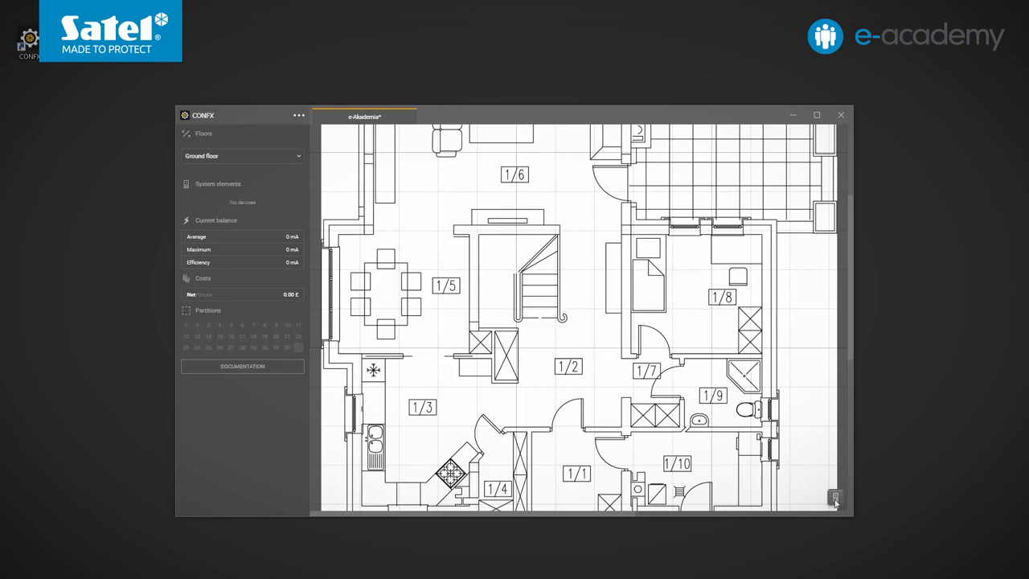
# Step: Open the device catalogue and review the alarm control panels and the available device categories
pyautogui.click(834, 498)
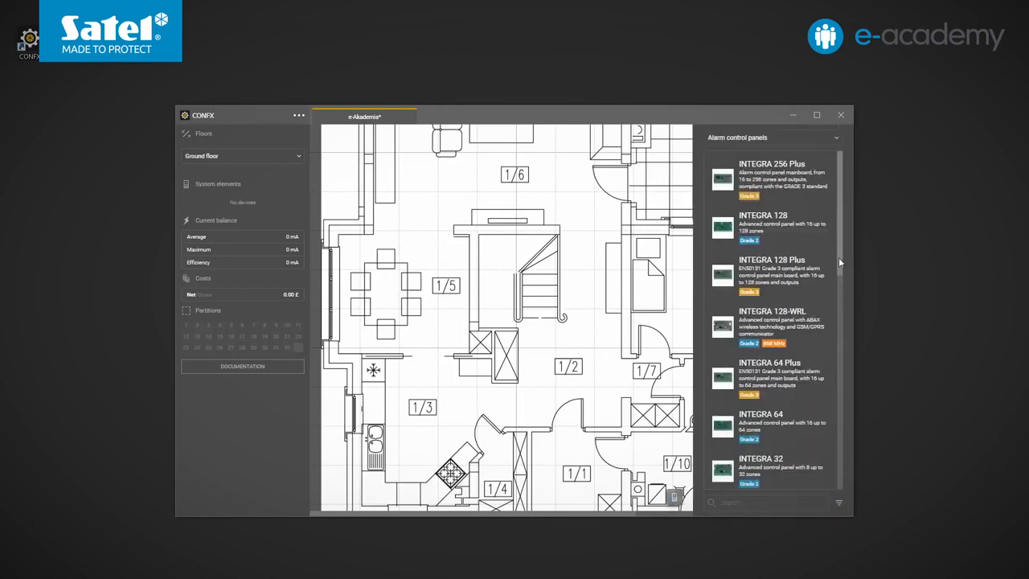
pyautogui.moveTo(842, 297); pyautogui.dragTo(834, 235)
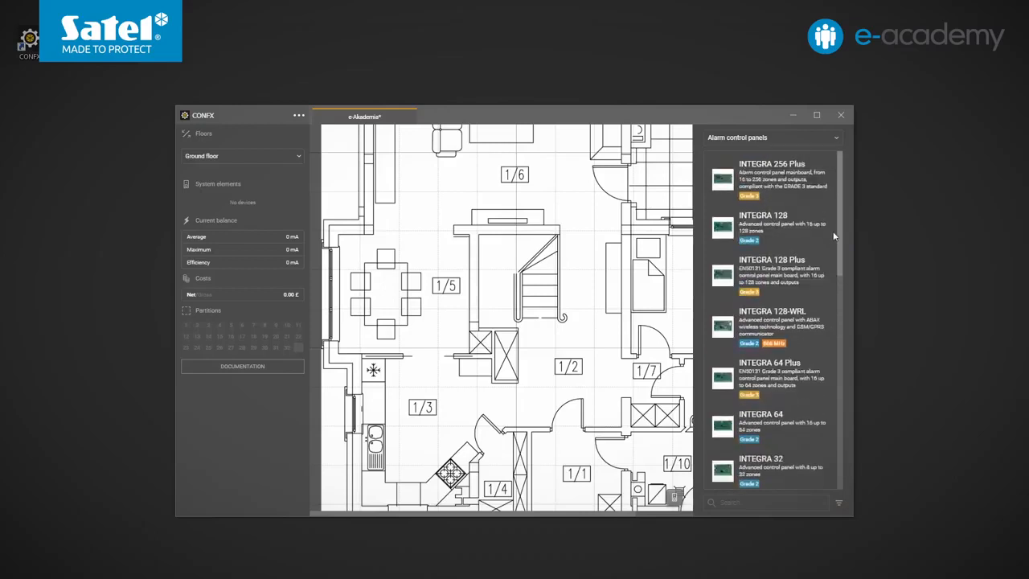
pyautogui.click(835, 138)
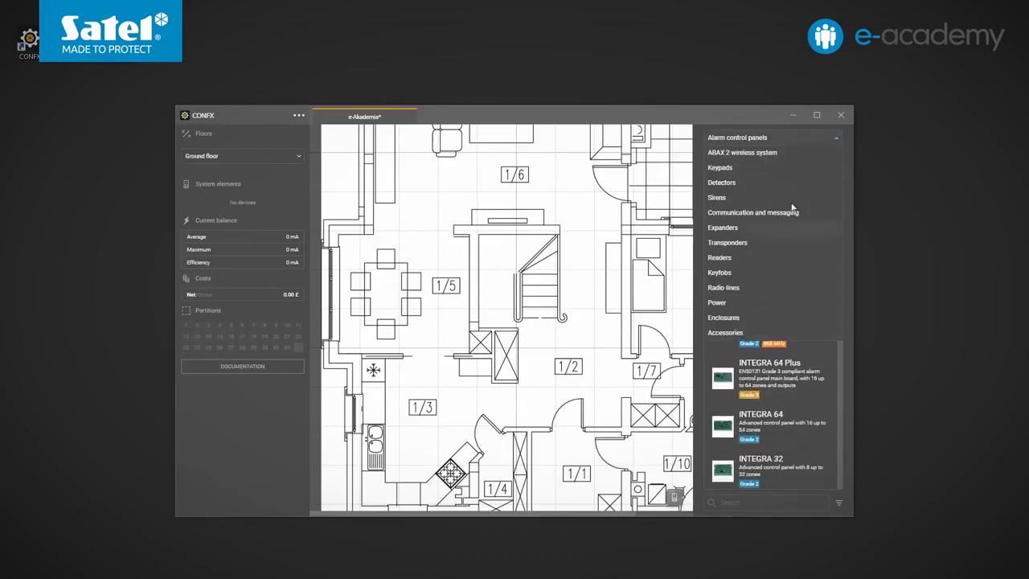
pyautogui.click(835, 140)
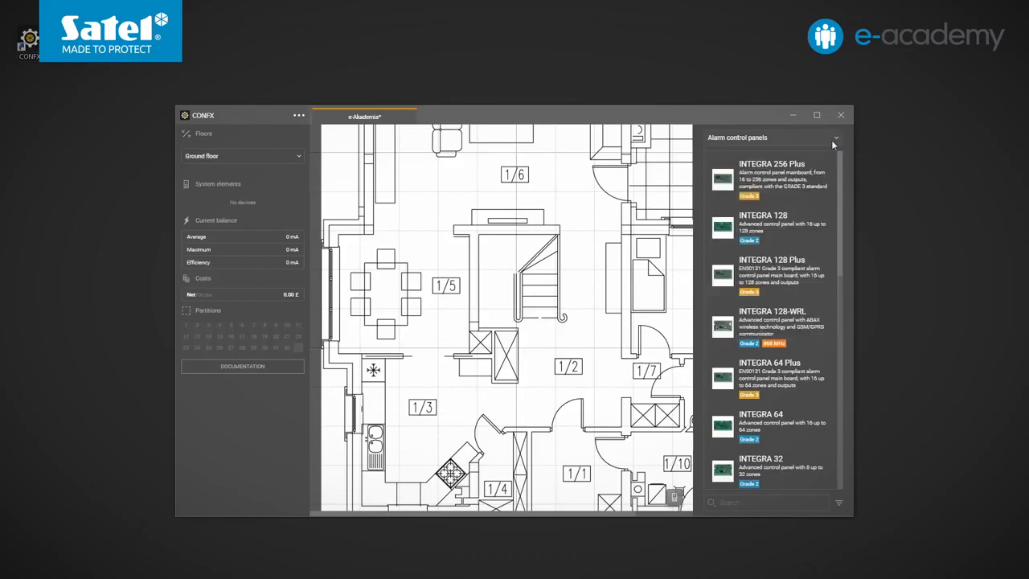
# Step: Show the catalogue filters, limit the alarm control panels to Grade 3, and clear that filter
pyautogui.click(838, 502)
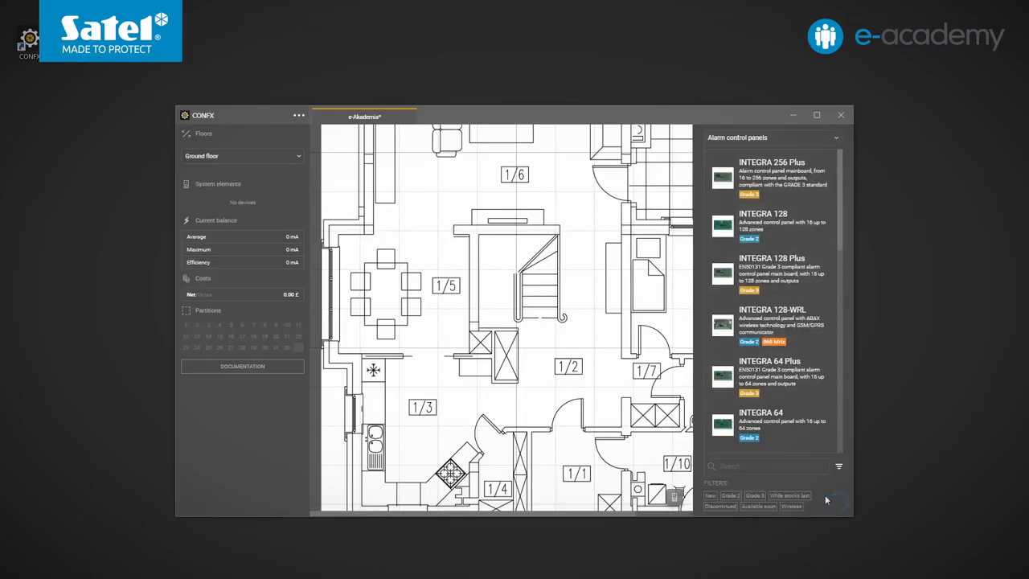
pyautogui.click(756, 495)
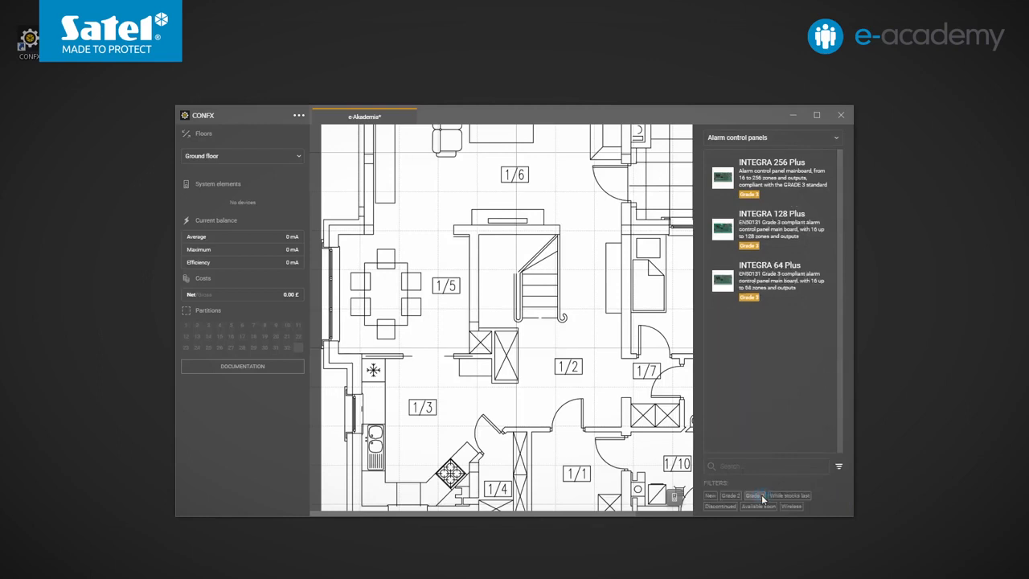
pyautogui.click(762, 497)
# Step: Search the catalogue for "Integra 128 Plus" and place the INTEGRA 128 Plus in the upper-left corner of the staircase area
pyautogui.click(781, 468)
pyautogui.write('Integra 12')
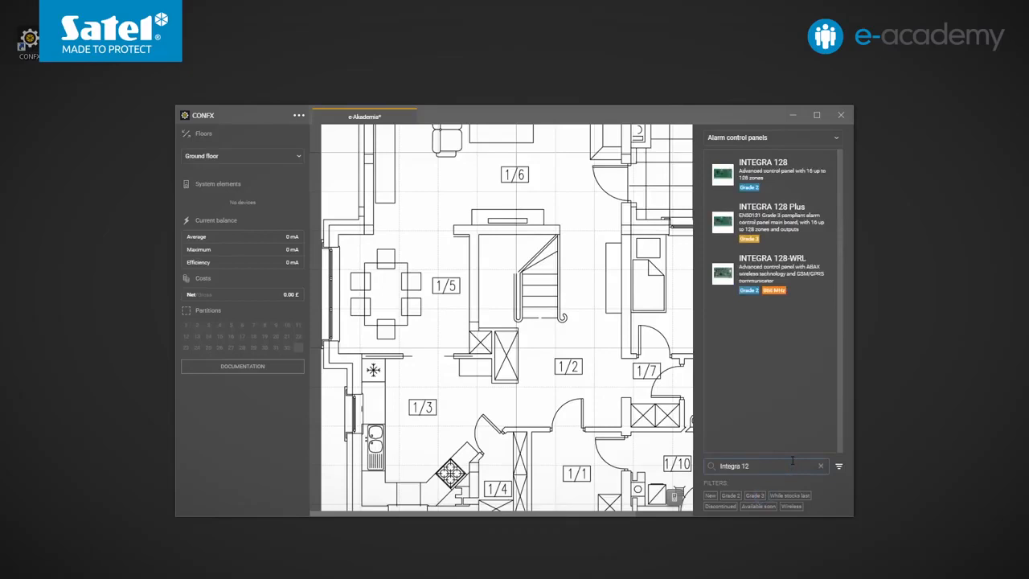
pyautogui.write('8 Plus')
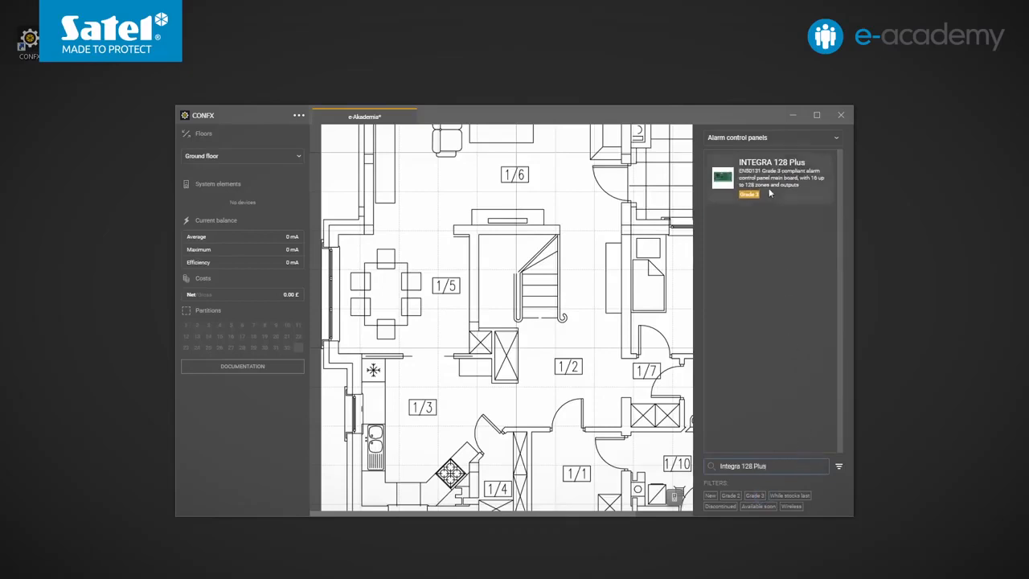
pyautogui.moveTo(773, 182); pyautogui.dragTo(484, 244)
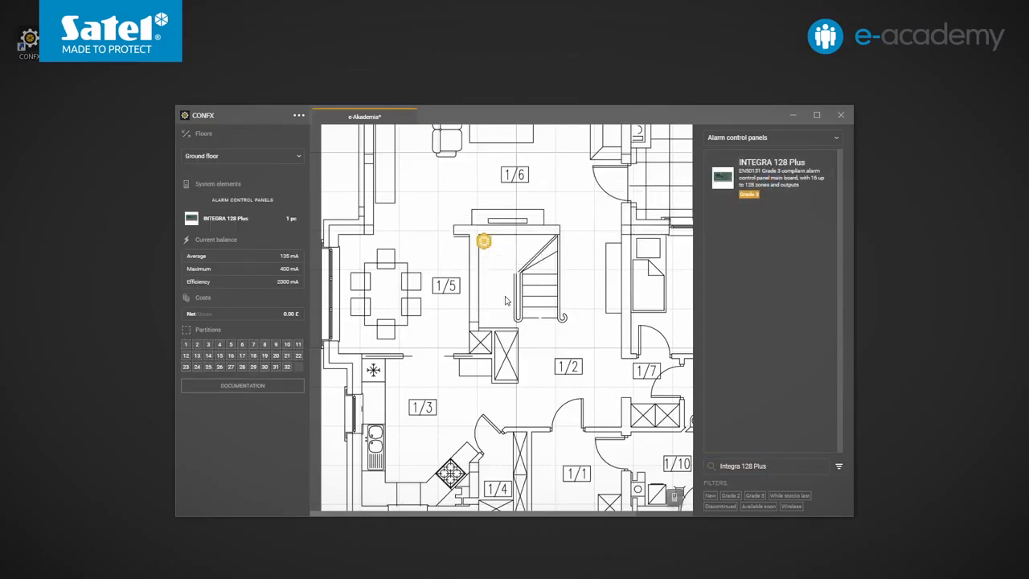
# Step: Clear the catalogue search and try to add a PERFECTA-T 32-WRL control panel below the INTEGRA 128 Plus on the plan
pyautogui.click(821, 466)
pyautogui.moveTo(839, 234); pyautogui.dragTo(832, 450)
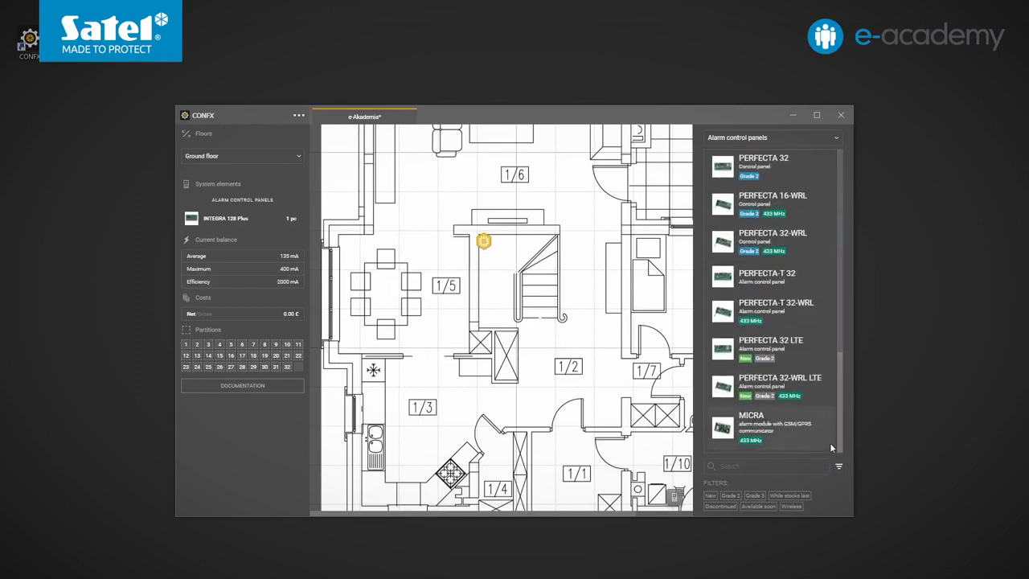
pyautogui.moveTo(778, 311); pyautogui.dragTo(485, 275)
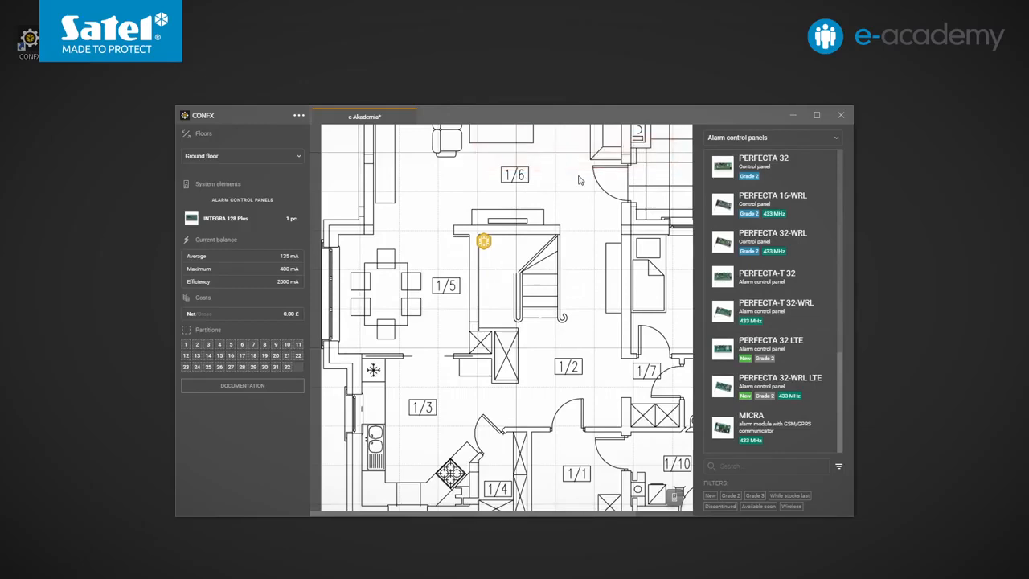
# Step: From the keypads category, place an INT-TSI-BSB by the door between rooms 1/1 and 1/2 and an INT-KLCDS-BL in room 1/5 beside the control panel
pyautogui.click(824, 140)
pyautogui.click(748, 167)
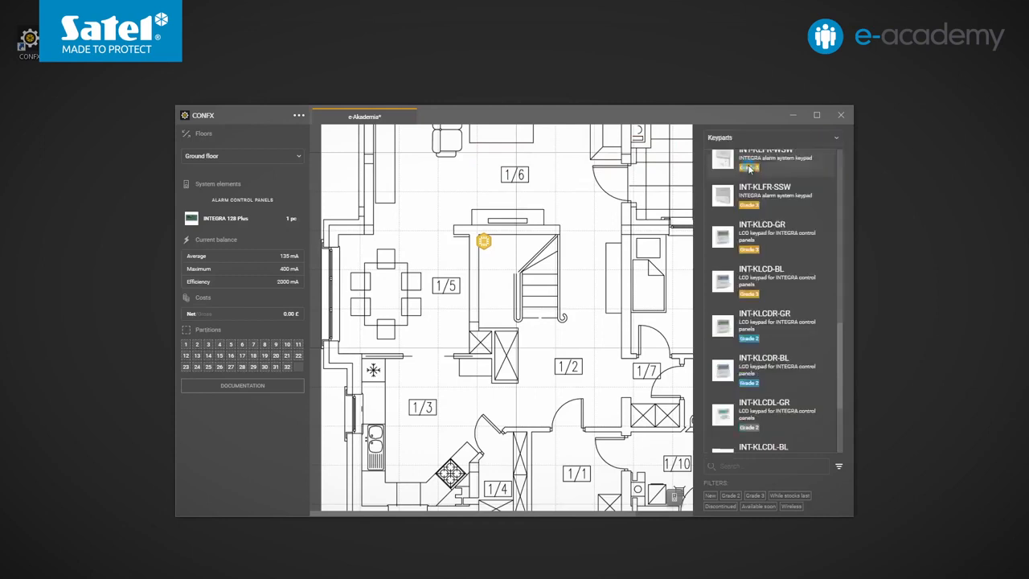
pyautogui.click(838, 334)
pyautogui.moveTo(860, 185); pyautogui.dragTo(857, 149)
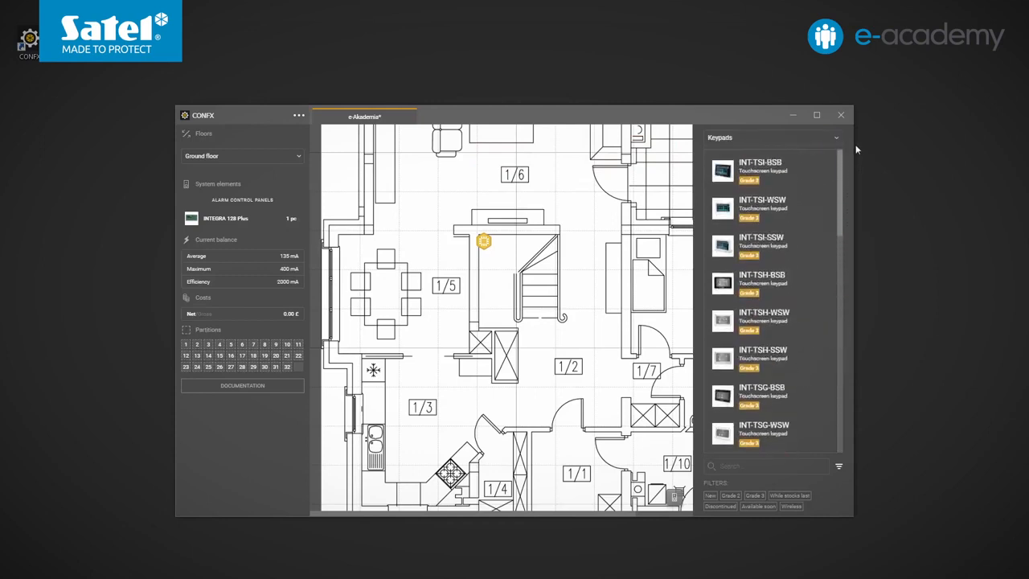
pyautogui.moveTo(790, 160); pyautogui.dragTo(539, 433)
pyautogui.moveTo(839, 233); pyautogui.dragTo(844, 461)
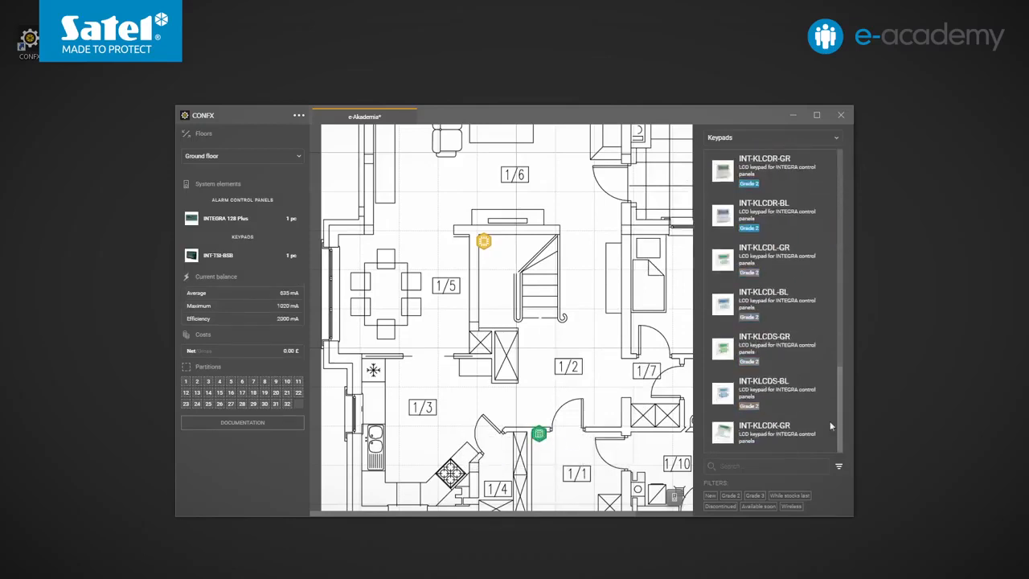
pyautogui.moveTo(788, 389); pyautogui.dragTo(460, 242)
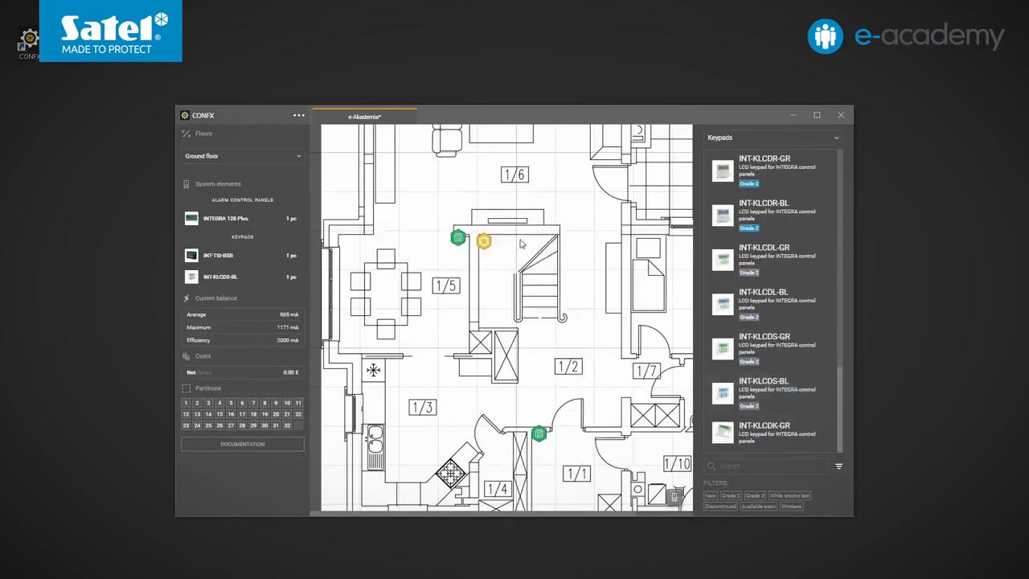
# Step: From the detectors category, place a SLIM-PIR-LUNA in the upper-left corner of room 1/5 and a SLIM-DUAL in the upper-left corner of room 1/1
pyautogui.click(734, 139)
pyautogui.click(721, 183)
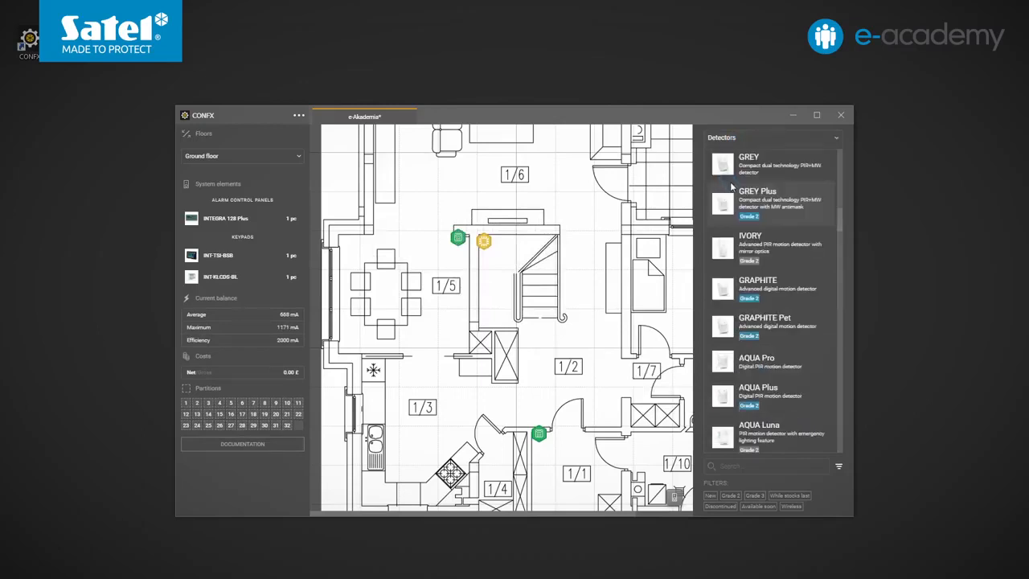
pyautogui.moveTo(839, 213); pyautogui.dragTo(846, 149)
pyautogui.moveTo(801, 253); pyautogui.dragTo(339, 239)
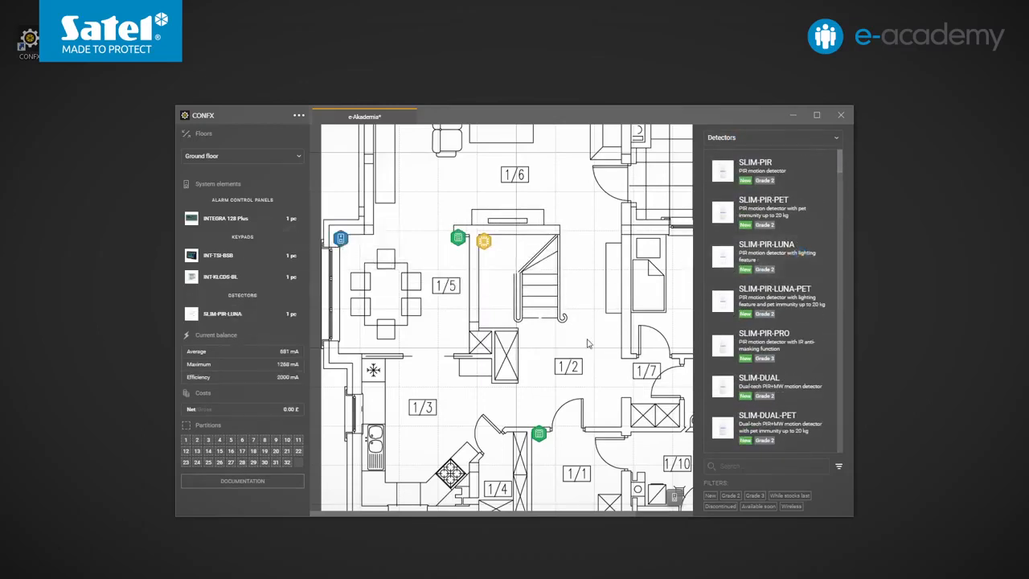
pyautogui.moveTo(764, 386); pyautogui.dragTo(536, 442)
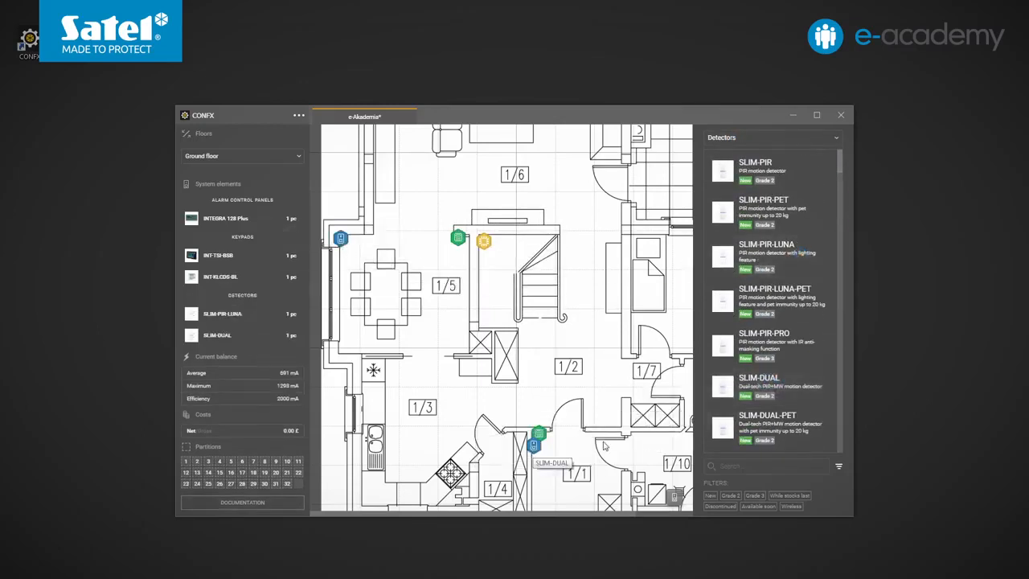
# Step: Place two magnetic detectors on the window of room 1/5, one near each end
pyautogui.moveTo(835, 168); pyautogui.dragTo(818, 325)
pyautogui.moveTo(760, 256)
pyautogui.mouseDown()
pyautogui.moveTo(317, 268)
pyautogui.moveTo(329, 266)
pyautogui.mouseUp()
pyautogui.moveTo(760, 343)
pyautogui.mouseDown()
pyautogui.moveTo(707, 349)
pyautogui.moveTo(321, 318)
pyautogui.moveTo(329, 314)
pyautogui.mouseUp()
# Step: Review the description and technical data of the SLIM-PIR-LUNA detector placed in room 1/5, and close its details
pyautogui.click(341, 242)
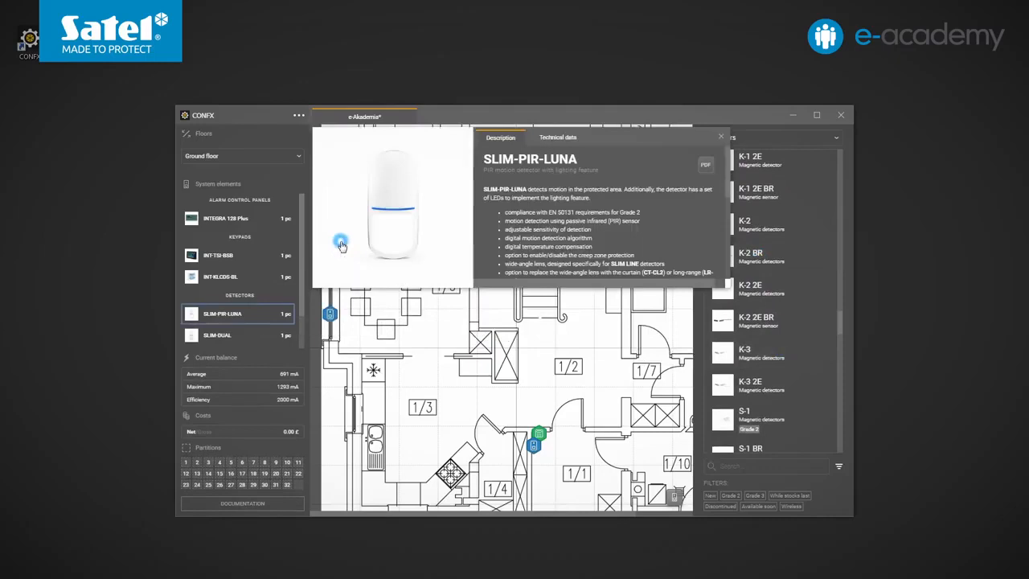
pyautogui.scroll(-5, 719, 197)
pyautogui.moveTo(733, 211); pyautogui.dragTo(732, 166)
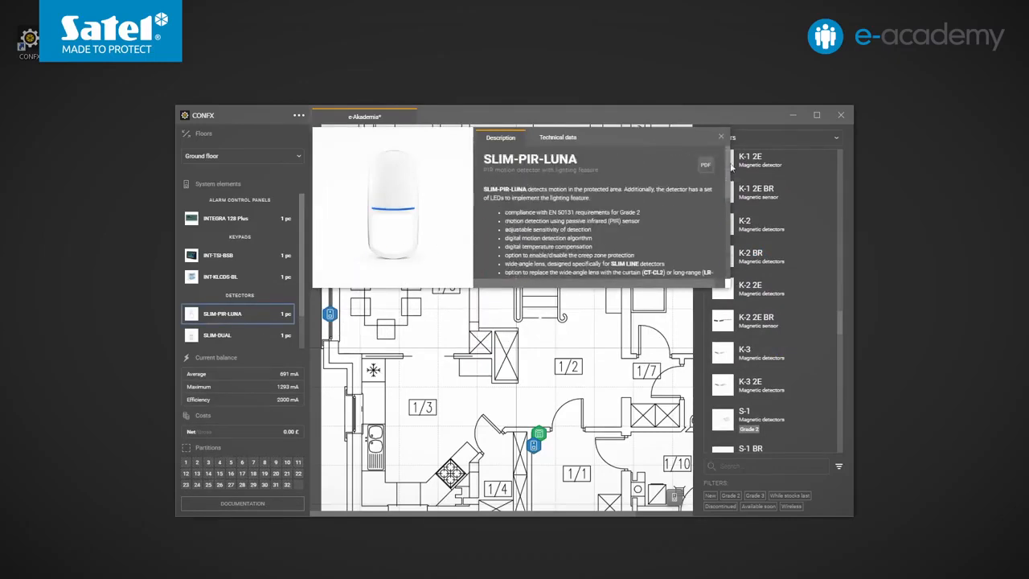
pyautogui.click(563, 139)
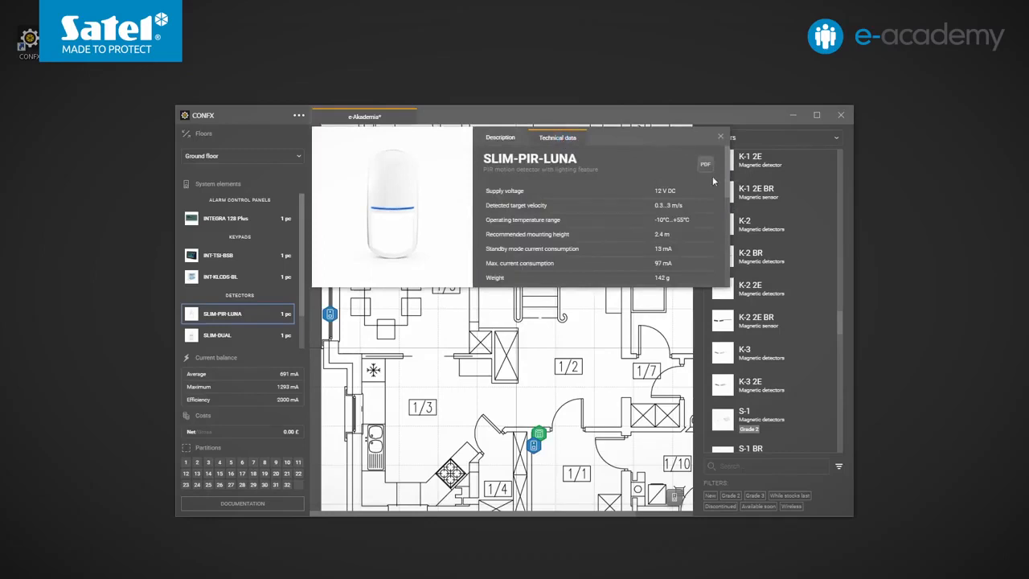
pyautogui.scroll(-5, 713, 181)
pyautogui.scroll(5, 721, 157)
pyautogui.click(720, 138)
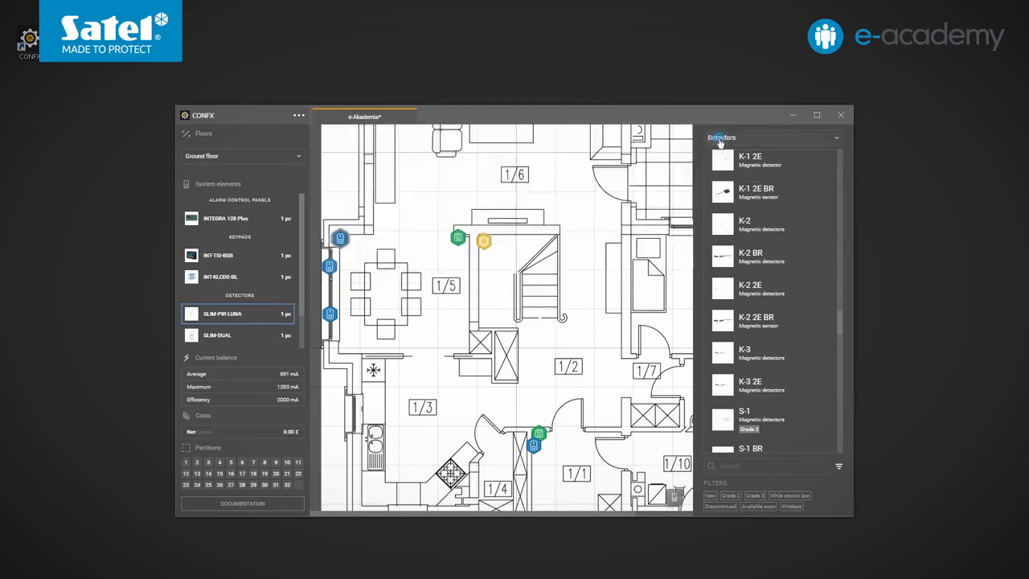
# Step: Show the coverage range of the SLIM-PIR-LUNA detector and rotate the range over the ground-floor plan
pyautogui.rightClick(344, 242)
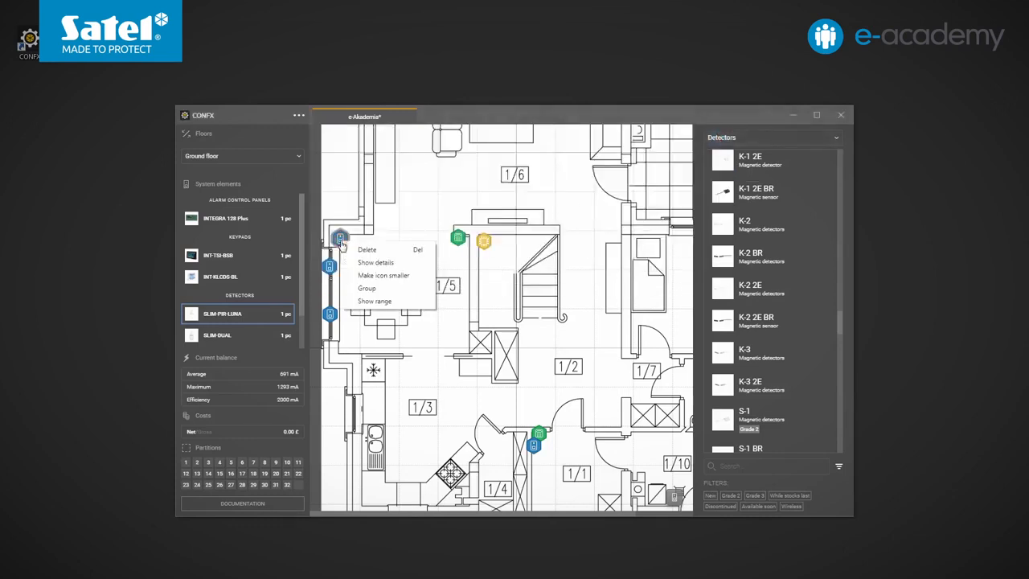
pyautogui.click(382, 301)
pyautogui.scroll(-5, 395, 297)
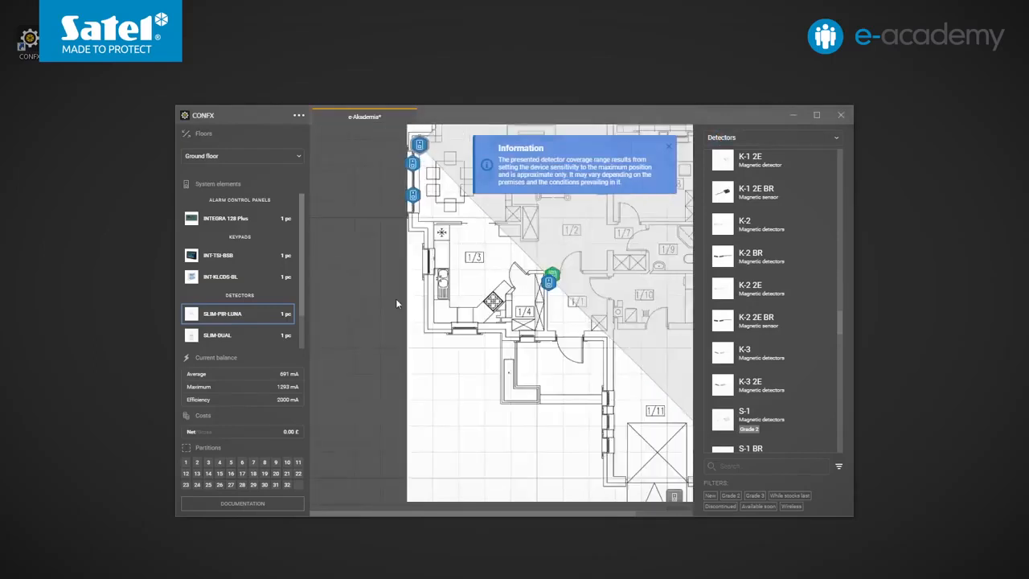
pyautogui.scroll(5, 540, 273)
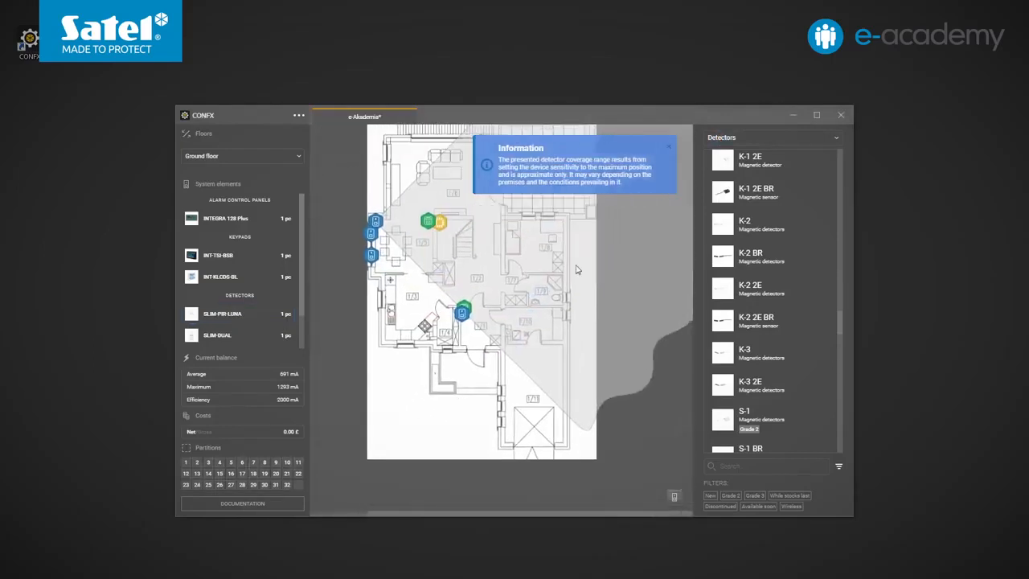
pyautogui.moveTo(577, 241); pyautogui.dragTo(517, 239)
# Step: Show the SLIM-DUAL detector's coverage range and rotate it to face down the plan
pyautogui.rightClick(462, 313)
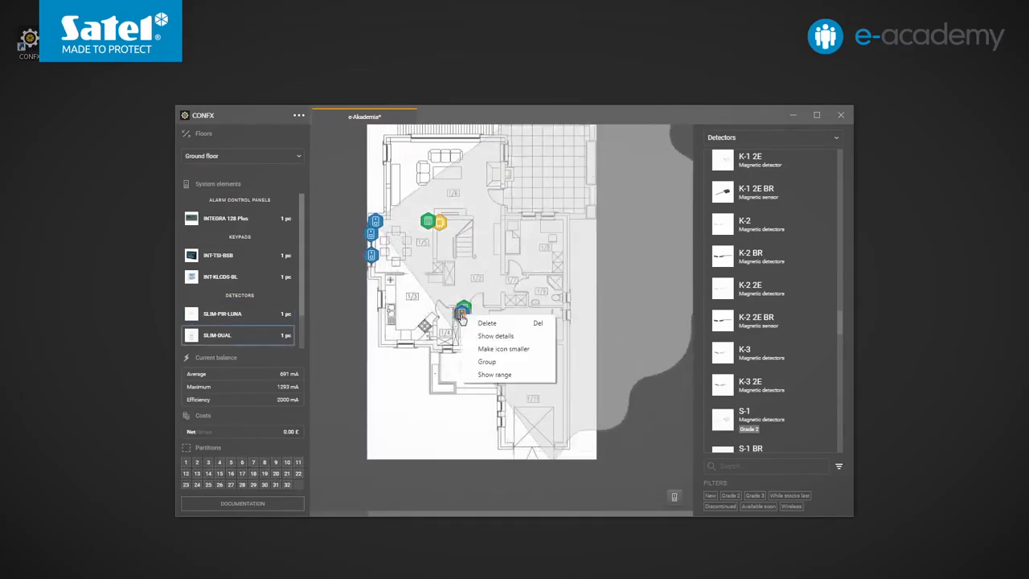
pyautogui.click(497, 375)
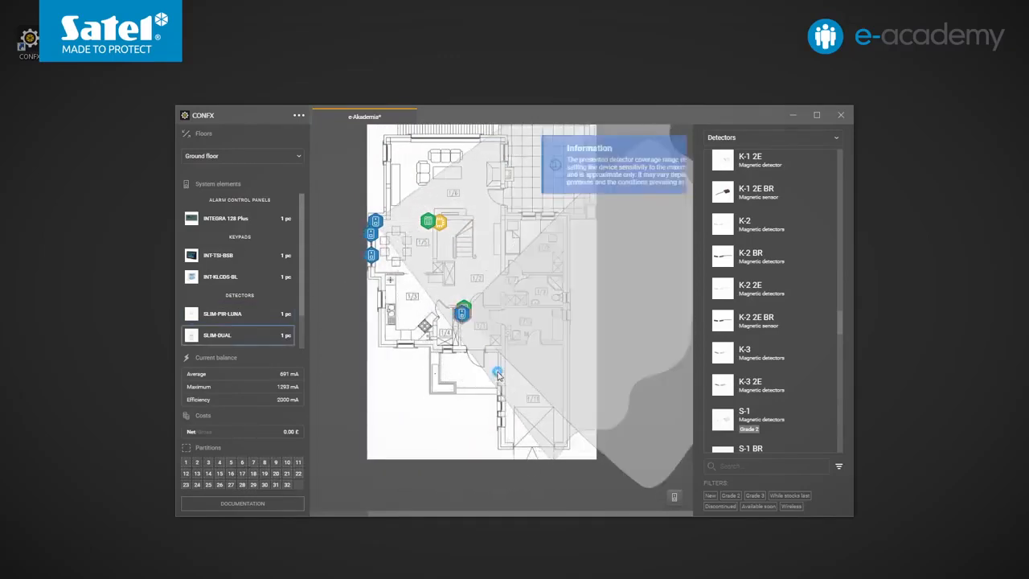
pyautogui.moveTo(540, 303); pyautogui.dragTo(465, 393)
# Step: Hide the coverage ranges of the SLIM-DUAL and SLIM-PIR-LUNA detectors
pyautogui.rightClick(461, 317)
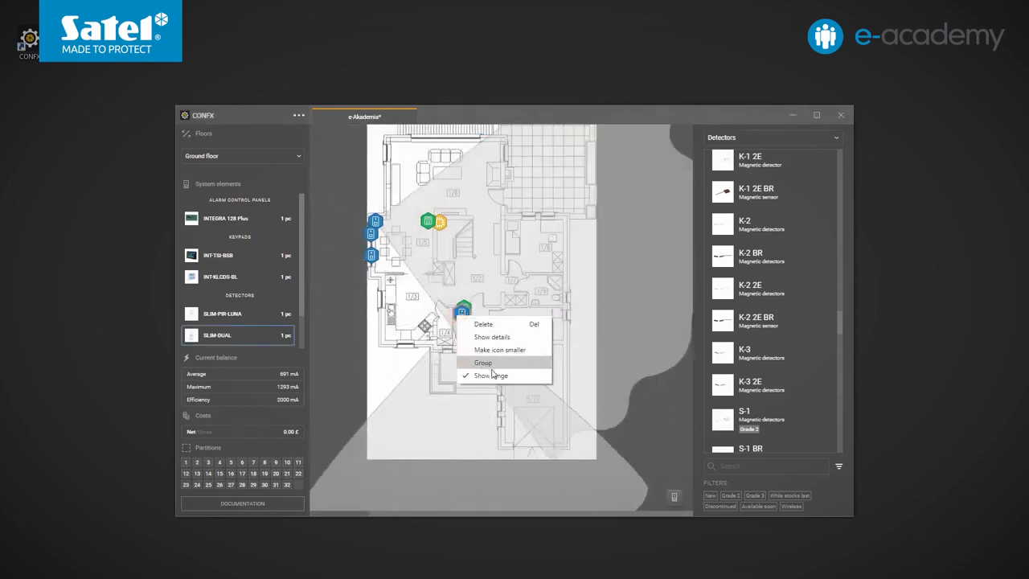
pyautogui.click(490, 374)
pyautogui.rightClick(376, 221)
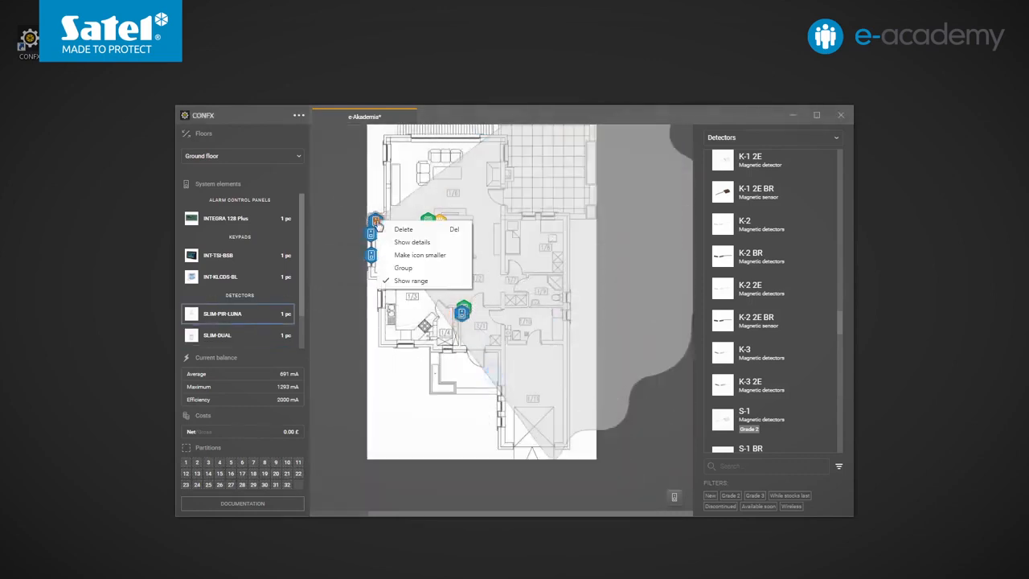
pyautogui.click(407, 282)
# Step: Place K-3 magnetic detectors on both windows of room 1/3, the entrance door of room 1/1, the wall of room 1/10 and the door between 1/1 and 1/2
pyautogui.scroll(3, 410, 285)
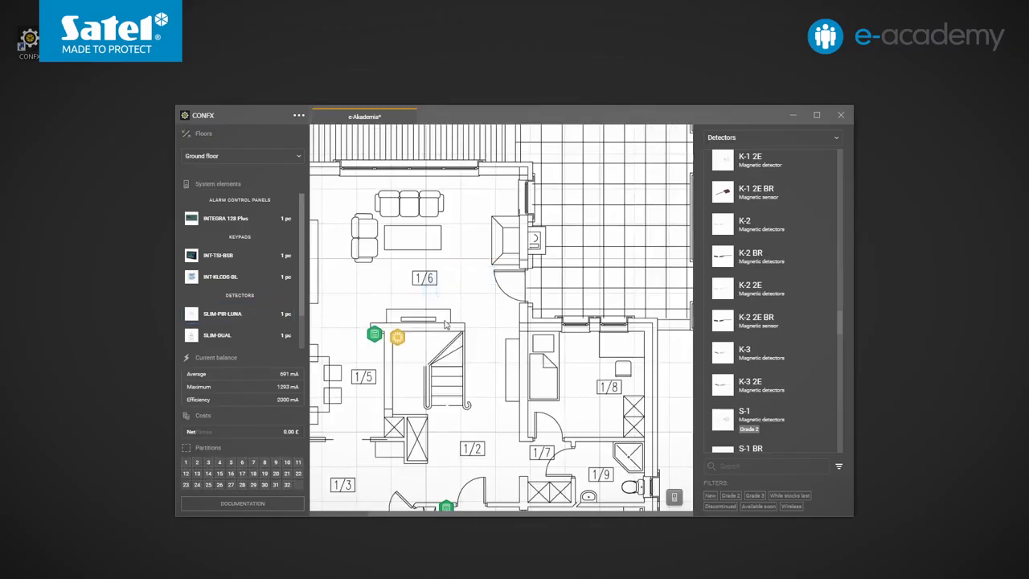
pyautogui.moveTo(430, 322); pyautogui.dragTo(512, 209)
pyautogui.moveTo(744, 351); pyautogui.dragTo(362, 382)
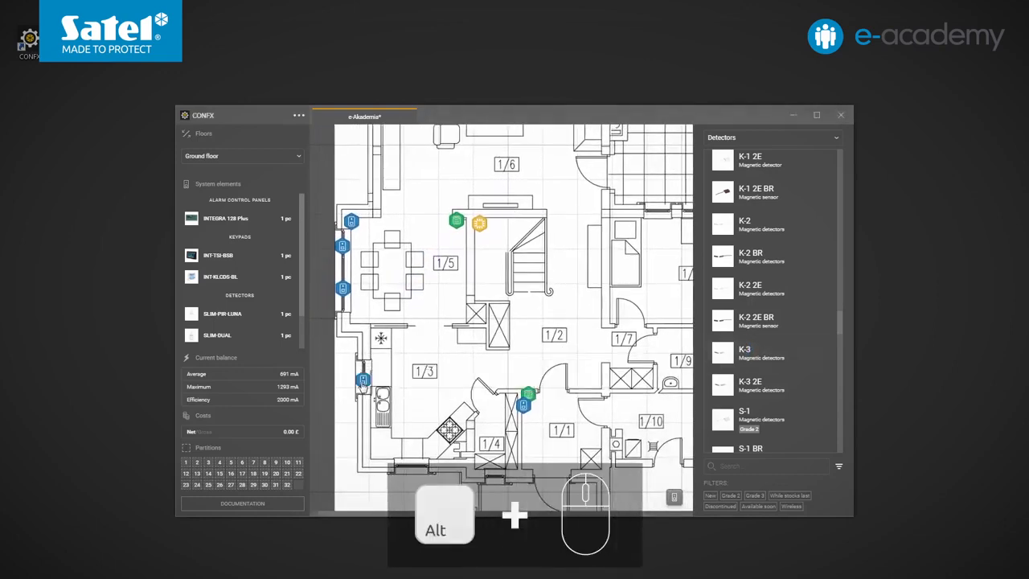
pyautogui.keyDown('alt'); pyautogui.click(410, 465); pyautogui.keyUp('alt')
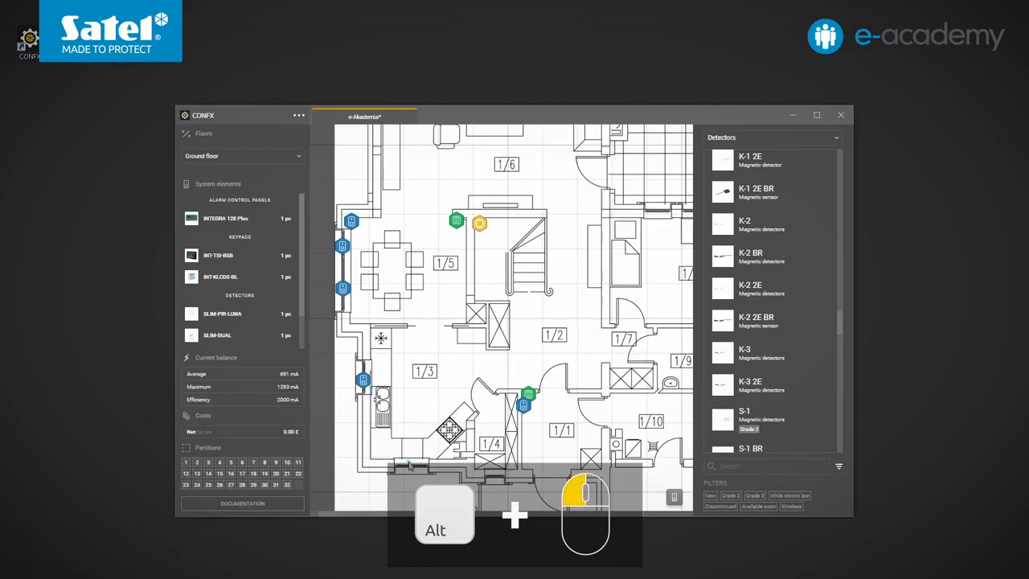
pyautogui.keyDown('alt'); pyautogui.click(558, 473); pyautogui.keyUp('alt')
pyautogui.keyDown('alt'); pyautogui.click(659, 465); pyautogui.keyUp('alt')
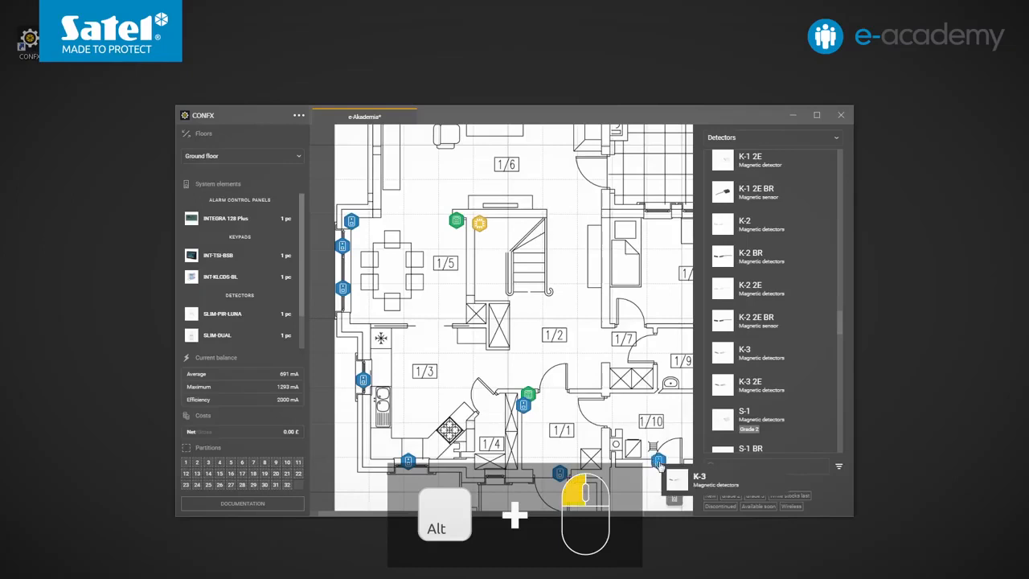
pyautogui.keyDown('alt'); pyautogui.click(569, 392); pyautogui.keyUp('alt')
# Step: List the ABAX 2 wireless system devices and try to add an AGD-200 glass break detector on the wall between room 1/5 and the stairs
pyautogui.click(799, 138)
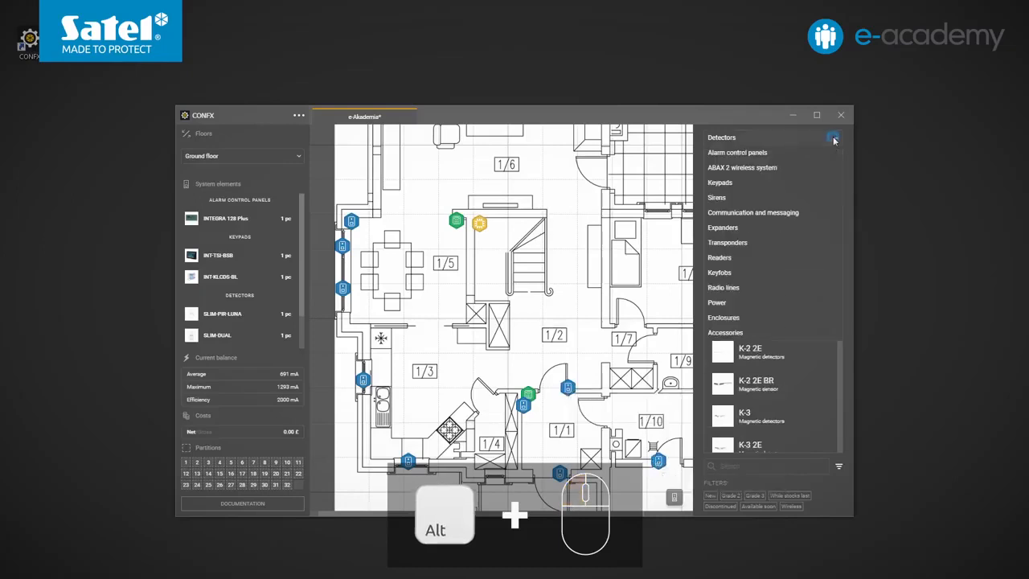
pyautogui.click(798, 167)
pyautogui.moveTo(840, 368); pyautogui.dragTo(836, 277)
pyautogui.moveTo(777, 259); pyautogui.dragTo(464, 287)
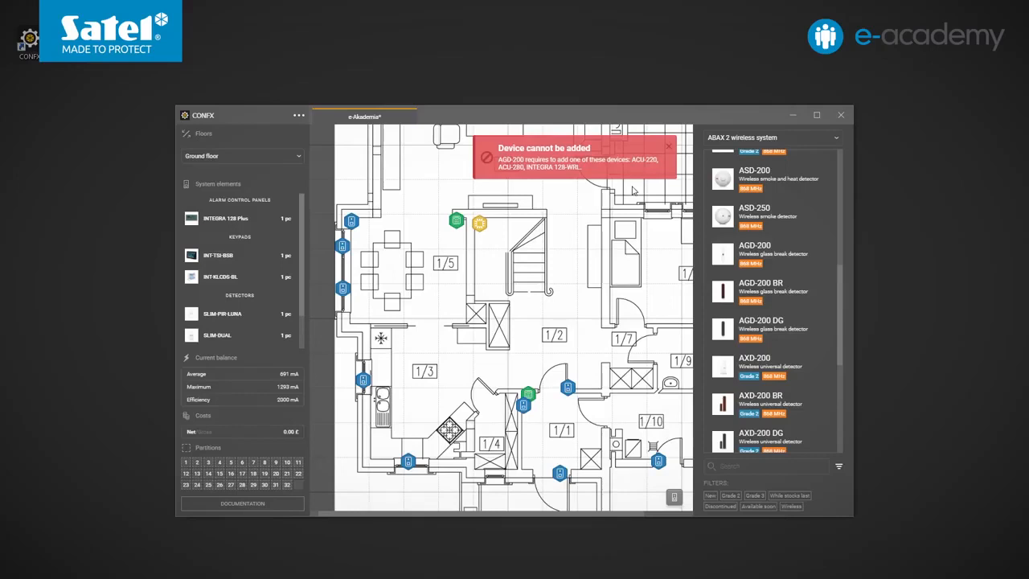
# Step: Place an ACU-220 wireless controller below the INTEGRA 128 Plus and an APD-200 motion detector in the lower-left corner of room 1/3
pyautogui.moveTo(840, 295); pyautogui.dragTo(843, 165)
pyautogui.moveTo(751, 171); pyautogui.dragTo(482, 247)
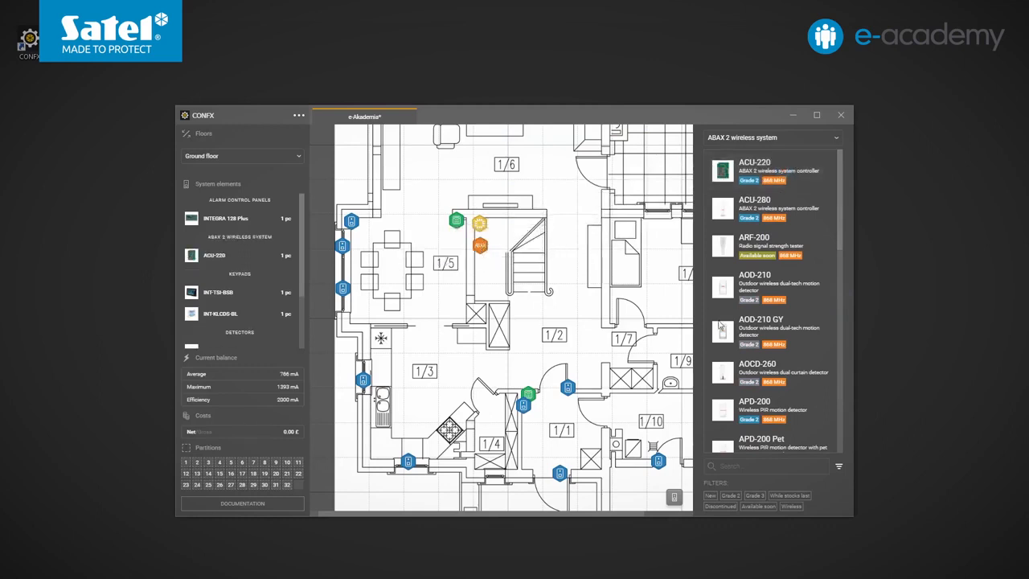
pyautogui.moveTo(743, 408); pyautogui.dragTo(371, 453)
# Step: Place an ASD-200 smoke and heat detector over the dining table in room 1/5 and an AGD-200 DG glass break detector on that room's stair-side wall
pyautogui.moveTo(838, 247); pyautogui.dragTo(836, 333)
pyautogui.moveTo(759, 261); pyautogui.dragTo(409, 270)
pyautogui.moveTo(771, 414); pyautogui.dragTo(466, 281)
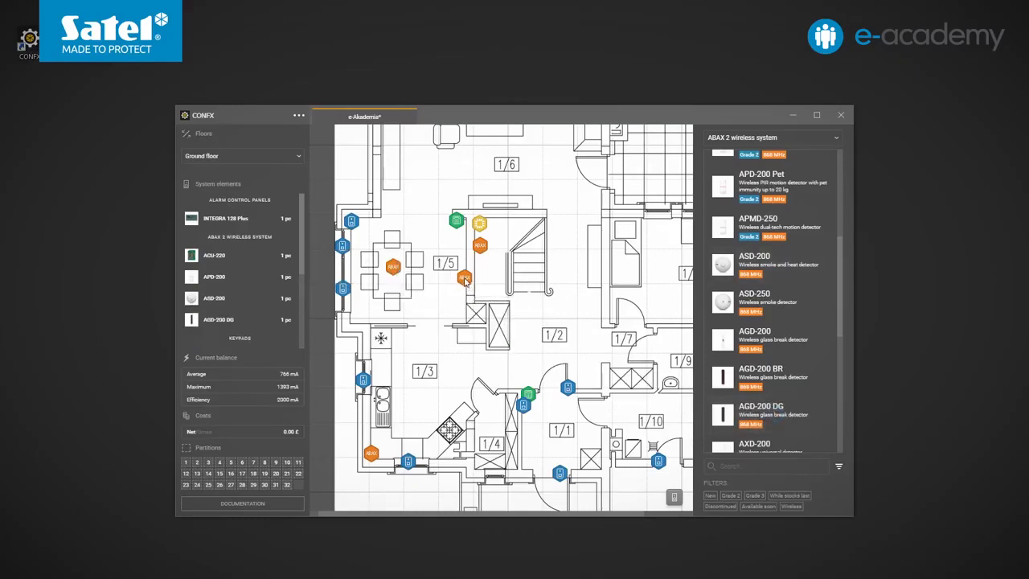
# Step: Place an AXD-200 universal detector beside the SLIM-PIR-LUNA in room 1/5 and confirm how many zones/inputs it connects to
pyautogui.moveTo(840, 270); pyautogui.dragTo(837, 303)
pyautogui.moveTo(759, 342); pyautogui.dragTo(373, 224)
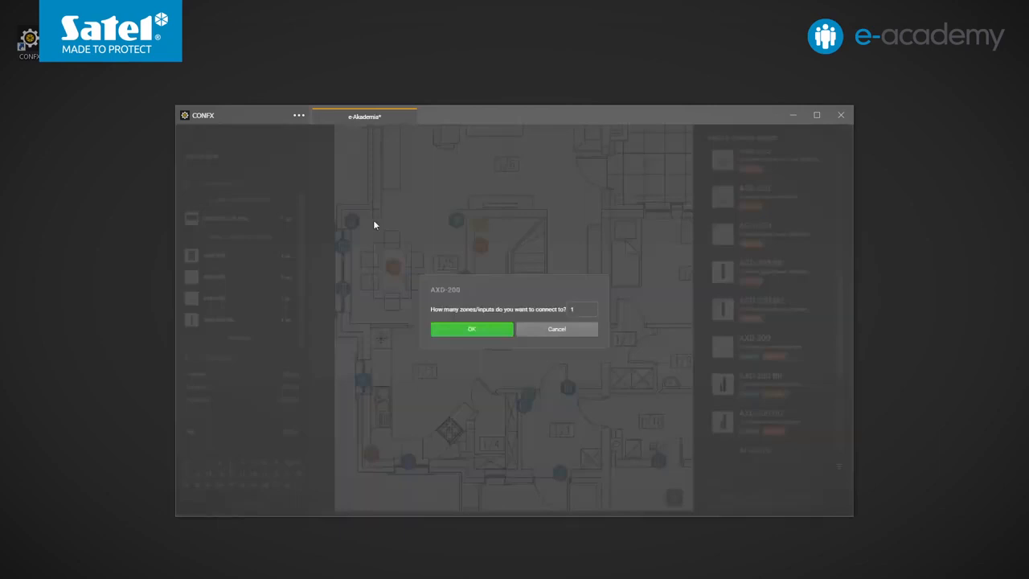
pyautogui.click(592, 311)
pyautogui.click(472, 329)
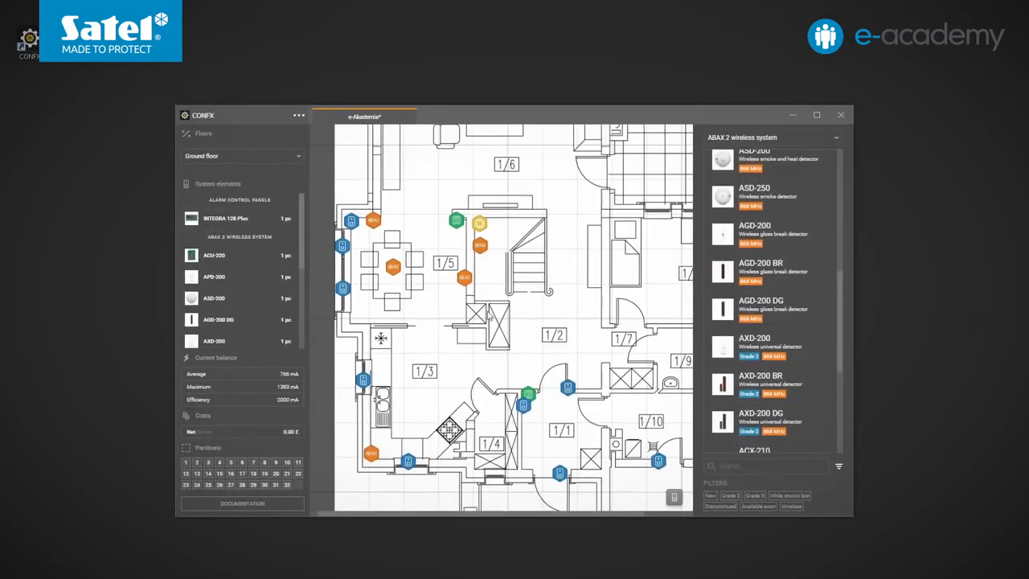
# Step: Select the control panel, ACU-220, nearby keypad, AXD-200, SLIM-PIR-LUNA and upper window detector together, shift them slightly up and right, and clear the selection
pyautogui.moveTo(478, 249); pyautogui.dragTo(496, 265)
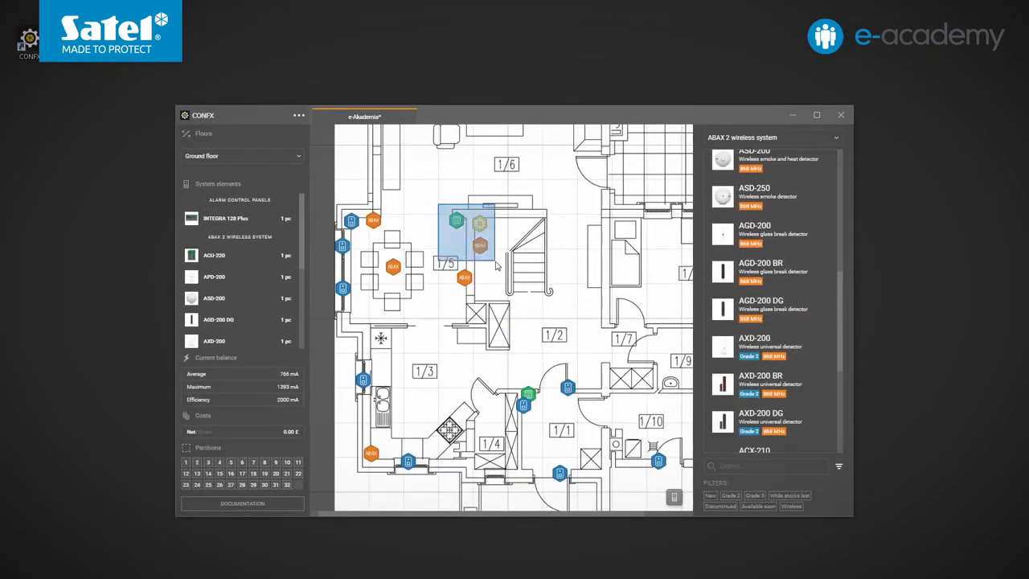
pyautogui.moveTo(496, 266); pyautogui.dragTo(495, 266)
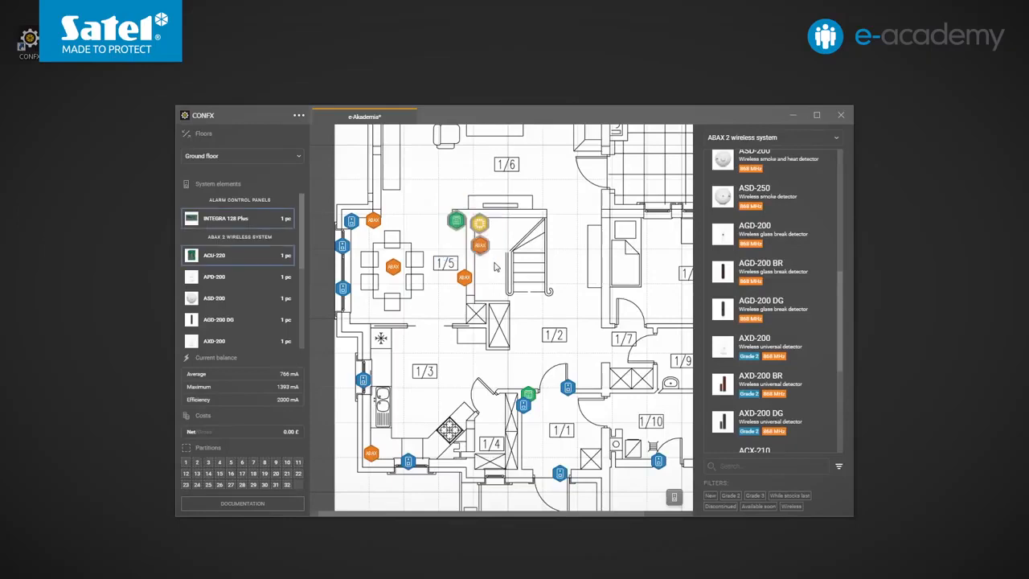
pyautogui.keyDown('ctrl'); pyautogui.click(374, 223); pyautogui.keyUp('ctrl')
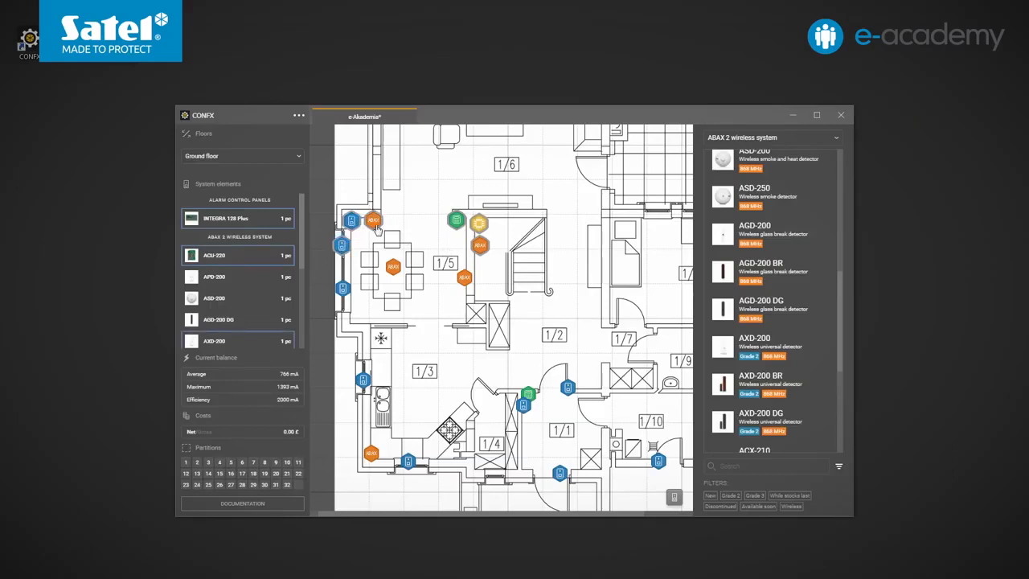
pyautogui.moveTo(376, 228)
pyautogui.mouseDown()
pyautogui.moveTo(402, 233)
pyautogui.moveTo(393, 206)
pyautogui.moveTo(378, 224)
pyautogui.mouseUp()
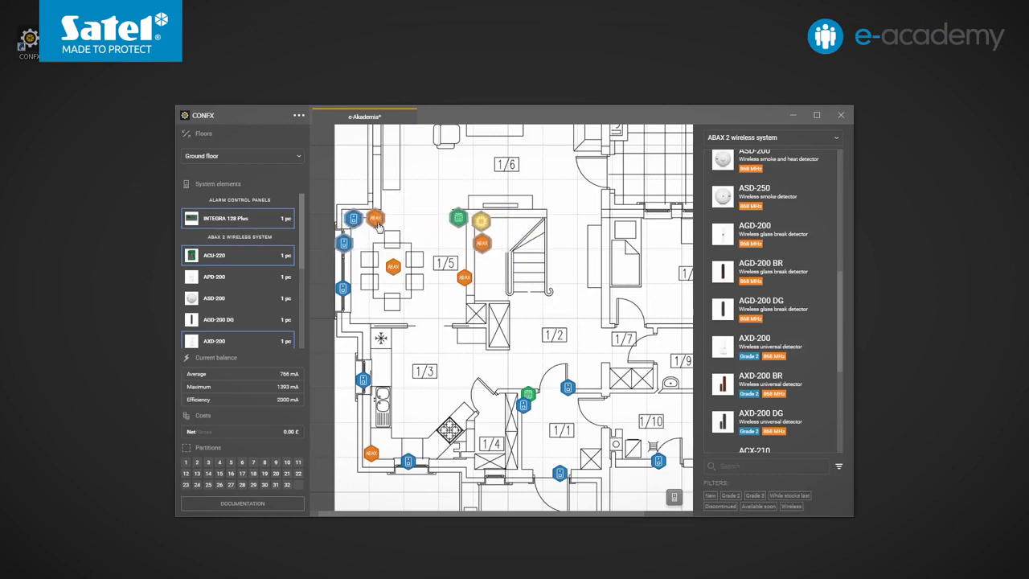
pyautogui.click(392, 229)
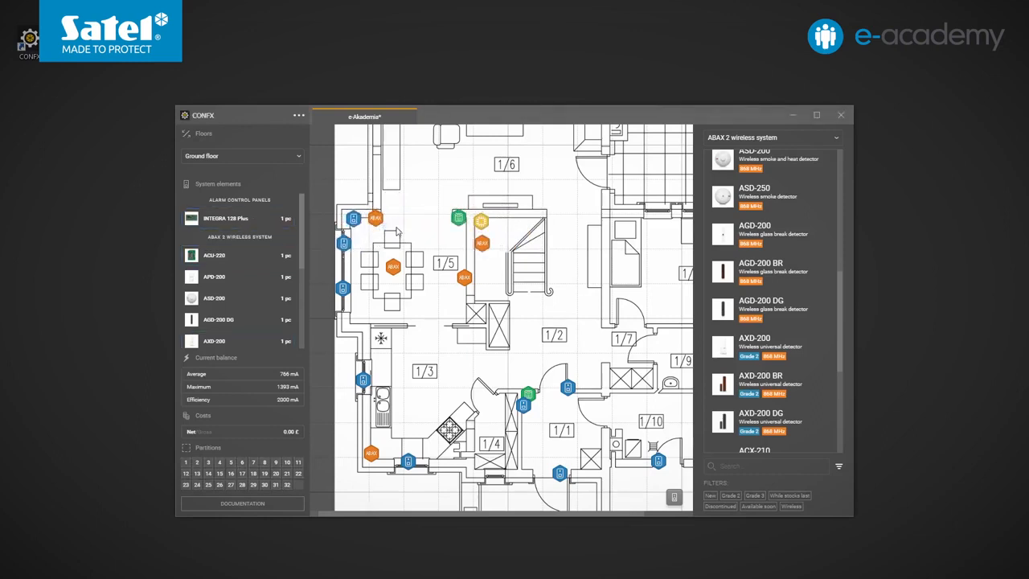
# Step: Place an APT-200 remote control keyfob in room 1/3
pyautogui.moveTo(840, 288); pyautogui.dragTo(842, 372)
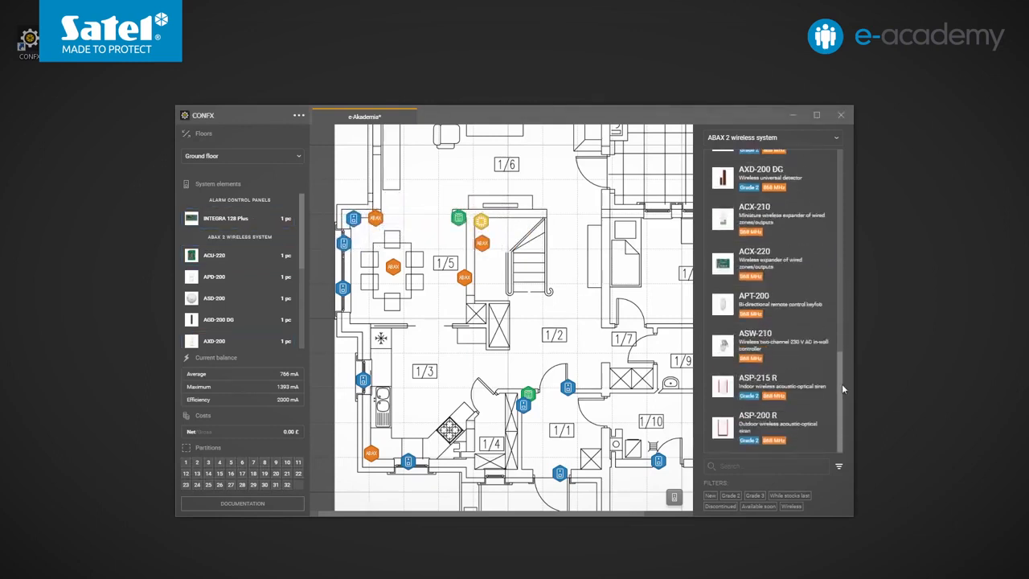
pyautogui.moveTo(787, 311); pyautogui.dragTo(411, 363)
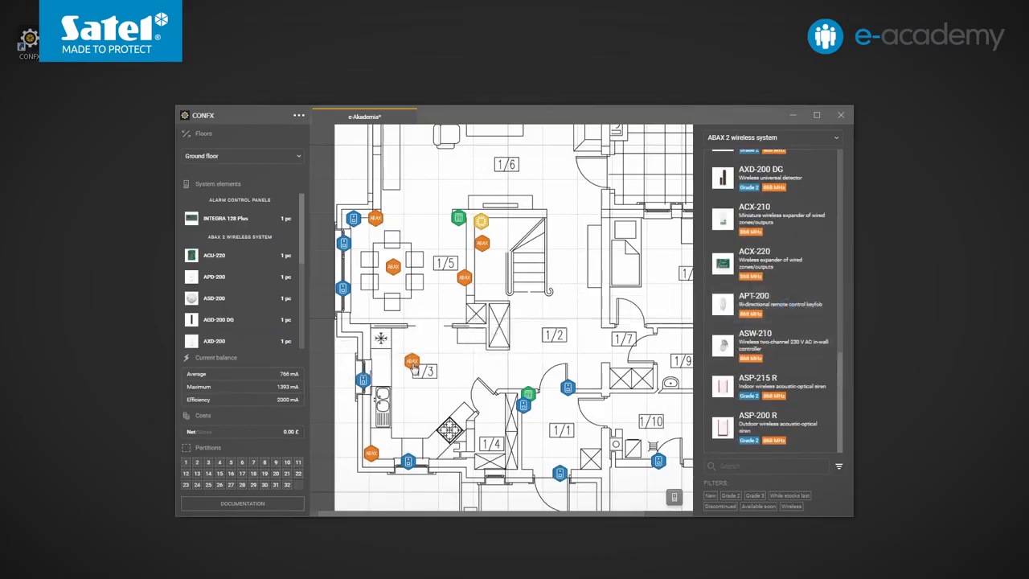
# Step: Place seven more APT-200 keyfobs in a cluster around the first one in room 1/3 and finish placing
pyautogui.click(429, 360)
pyautogui.click(405, 375)
pyautogui.click(423, 376)
pyautogui.click(437, 374)
pyautogui.click(412, 391)
pyautogui.click(432, 392)
pyautogui.click(420, 403)
pyautogui.press('Escape')
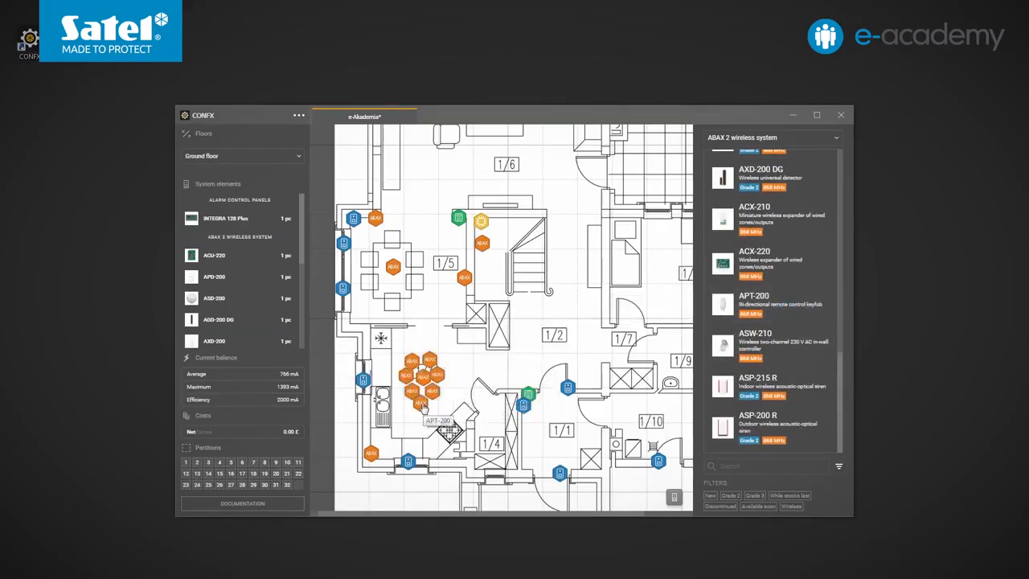
# Step: Select all APT-200 keyfobs in room 1/3, group them and move the group slightly
pyautogui.moveTo(394, 344); pyautogui.dragTo(460, 426)
pyautogui.rightClick(436, 388)
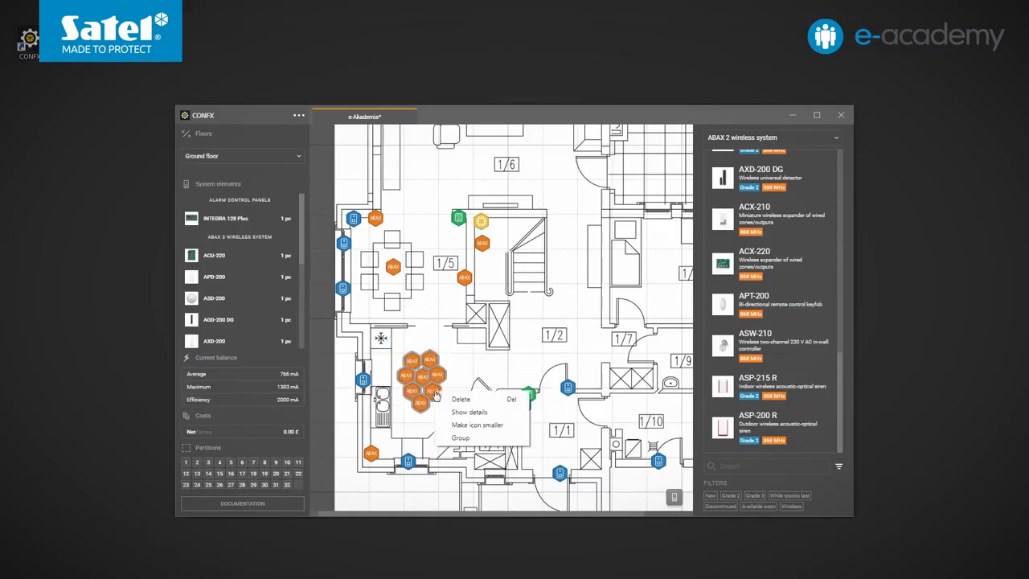
pyautogui.click(454, 444)
pyautogui.rightClick(433, 392)
pyautogui.moveTo(435, 392)
pyautogui.mouseDown()
pyautogui.moveTo(434, 373)
pyautogui.moveTo(429, 389)
pyautogui.mouseUp()
# Step: Ungroup the APT-200 keyfobs in room 1/3 and move individual icons slightly apart
pyautogui.rightClick(434, 371)
pyautogui.click(435, 392)
pyautogui.moveTo(433, 369)
pyautogui.mouseDown()
pyautogui.moveTo(413, 370)
pyautogui.moveTo(448, 369)
pyautogui.moveTo(424, 352)
pyautogui.moveTo(443, 357)
pyautogui.mouseUp()
pyautogui.moveTo(433, 370)
pyautogui.mouseDown()
pyautogui.moveTo(448, 390)
pyautogui.moveTo(415, 389)
pyautogui.moveTo(428, 371)
pyautogui.mouseUp()
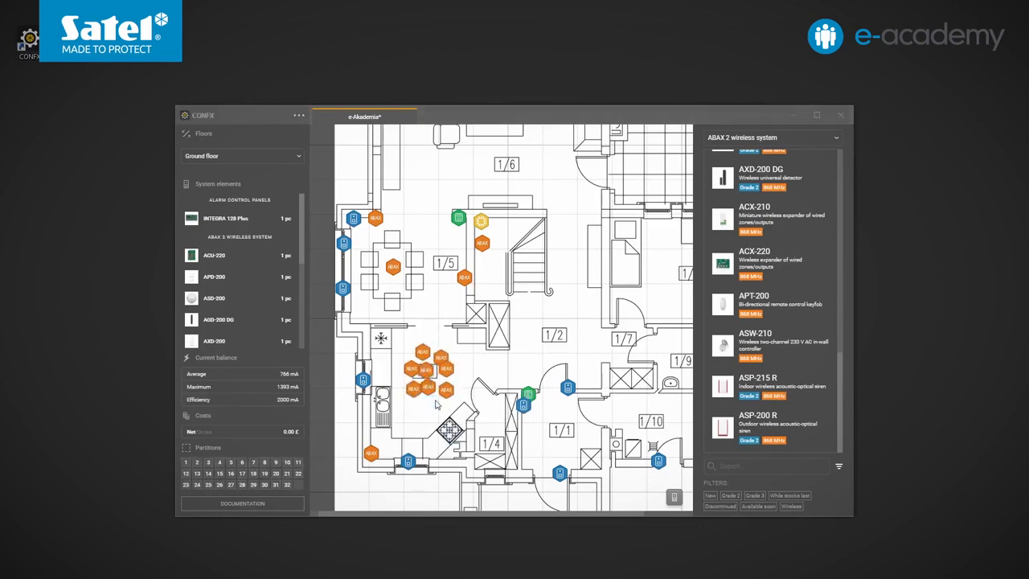
# Step: Place an OPU-3 P enclosure from the Enclosures category just below the ACU-220 beside the stairs
pyautogui.click(836, 140)
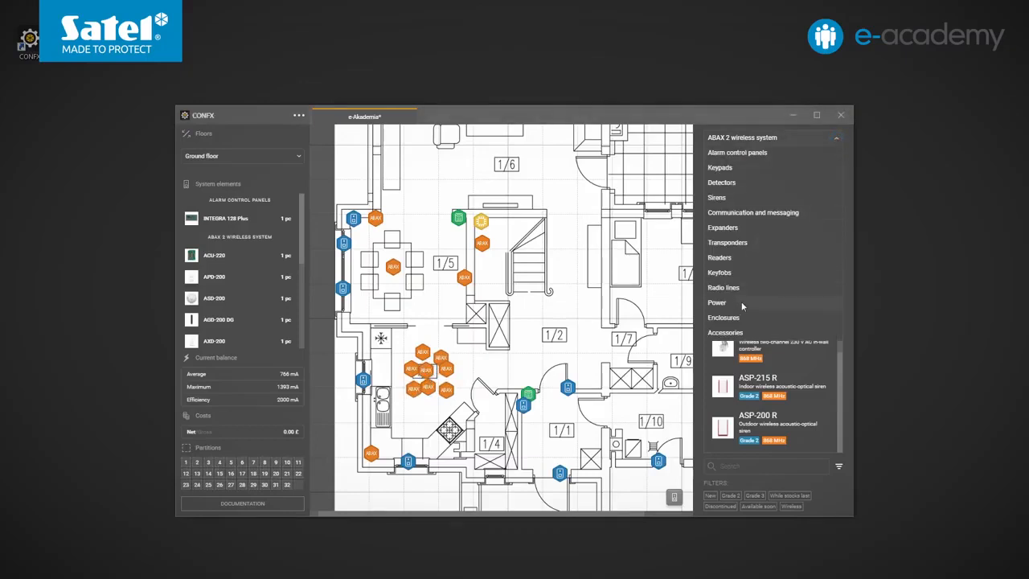
pyautogui.click(723, 317)
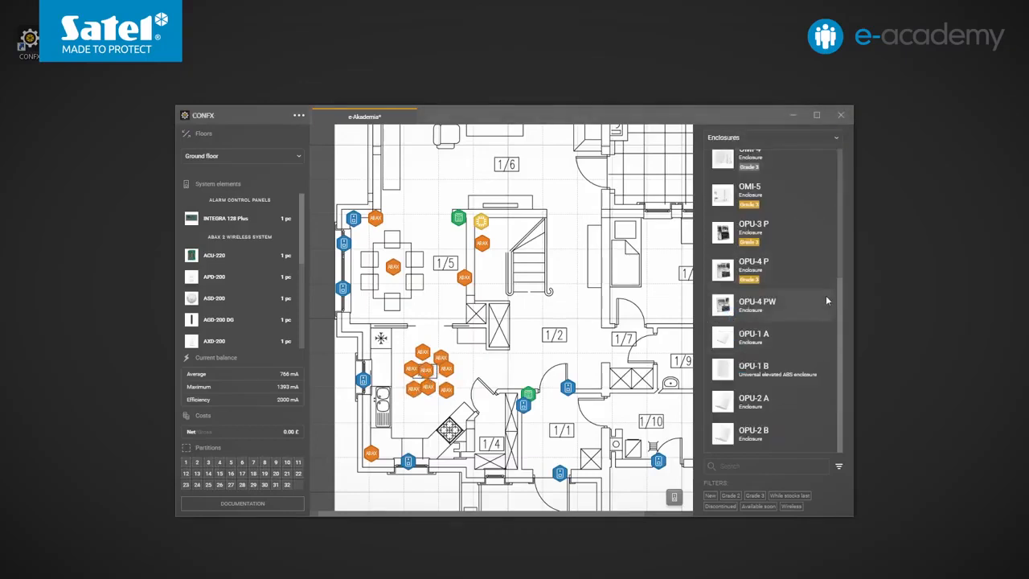
pyautogui.moveTo(840, 294); pyautogui.dragTo(841, 270)
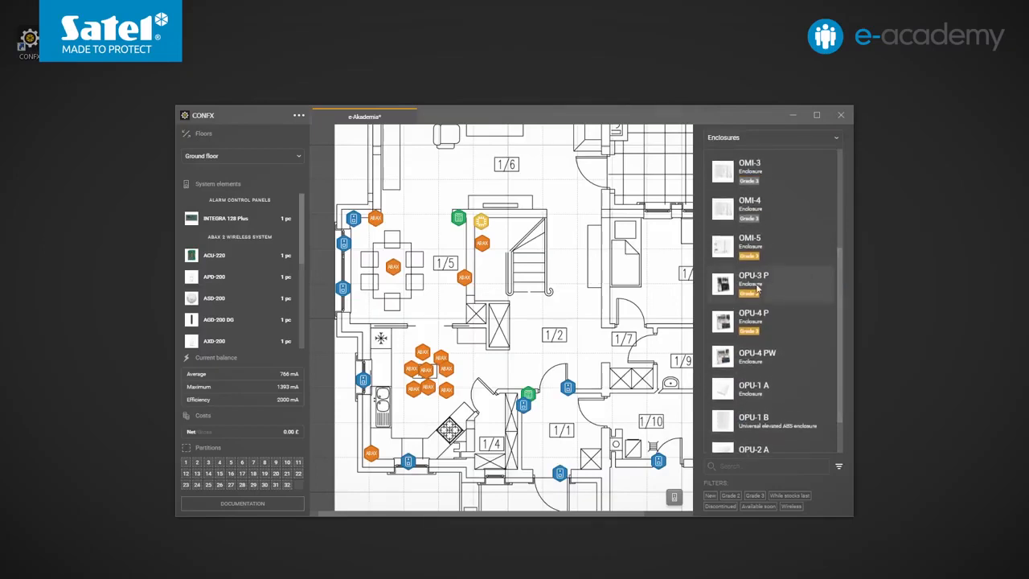
pyautogui.moveTo(755, 288); pyautogui.dragTo(485, 269)
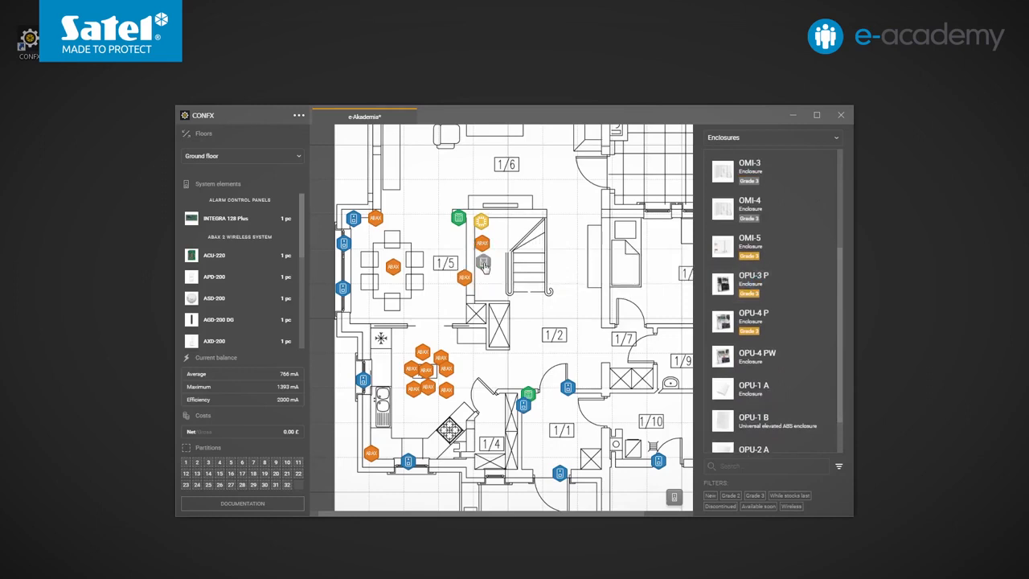
# Step: Open the OPU-3 P enclosure's contents and move the INTEGRA 128 Plus and ACU-220 into it together
pyautogui.click(483, 263)
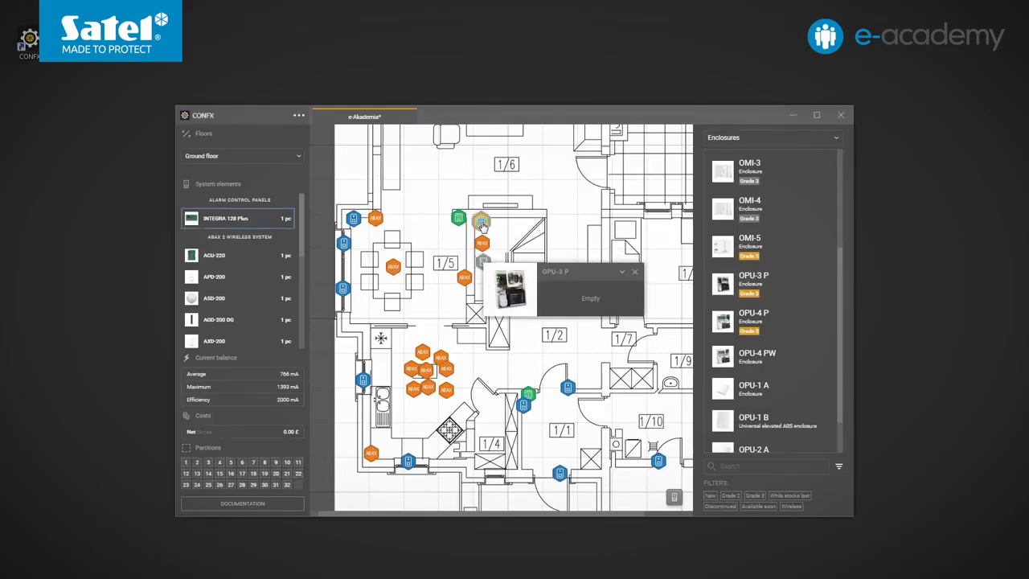
pyautogui.keyDown('ctrl'); pyautogui.click(482, 244); pyautogui.keyUp('ctrl')
pyautogui.moveTo(482, 223); pyautogui.dragTo(555, 295)
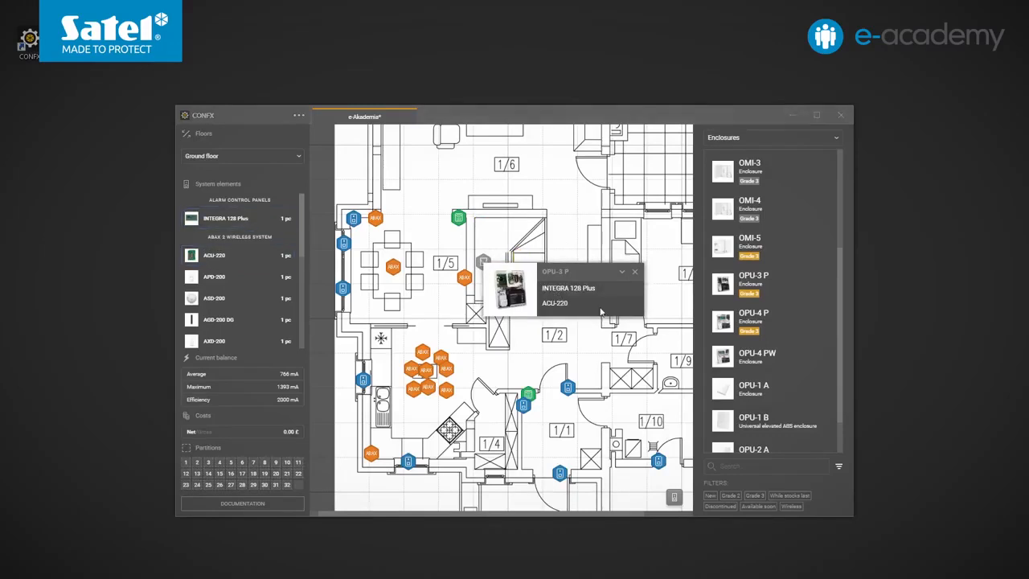
# Step: Add an INT-E zone expansion module to the OPU-3 P enclosure and expand its full contents list
pyautogui.click(806, 140)
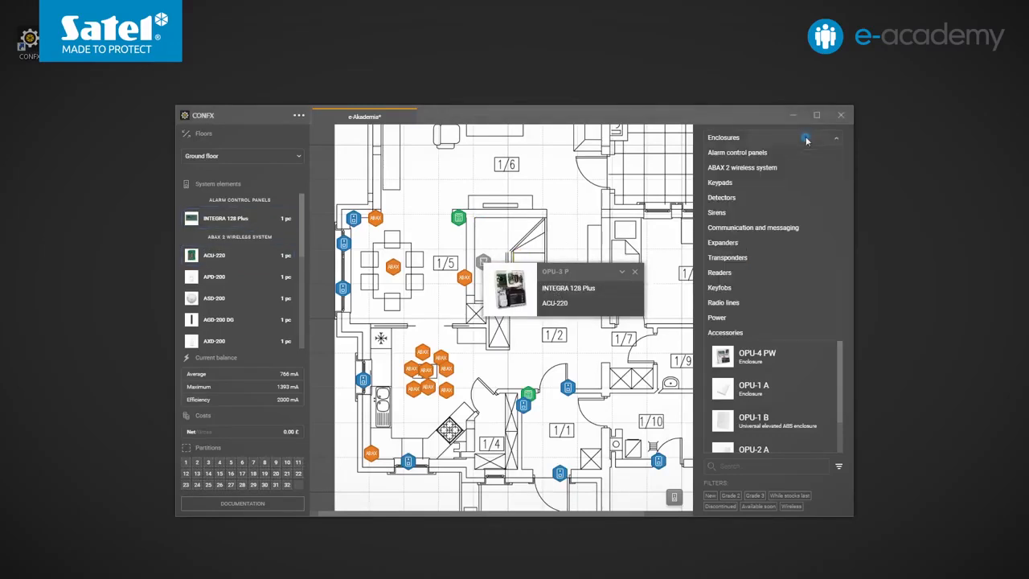
pyautogui.click(754, 240)
pyautogui.moveTo(839, 283); pyautogui.dragTo(839, 233)
pyautogui.moveTo(796, 269); pyautogui.dragTo(601, 293)
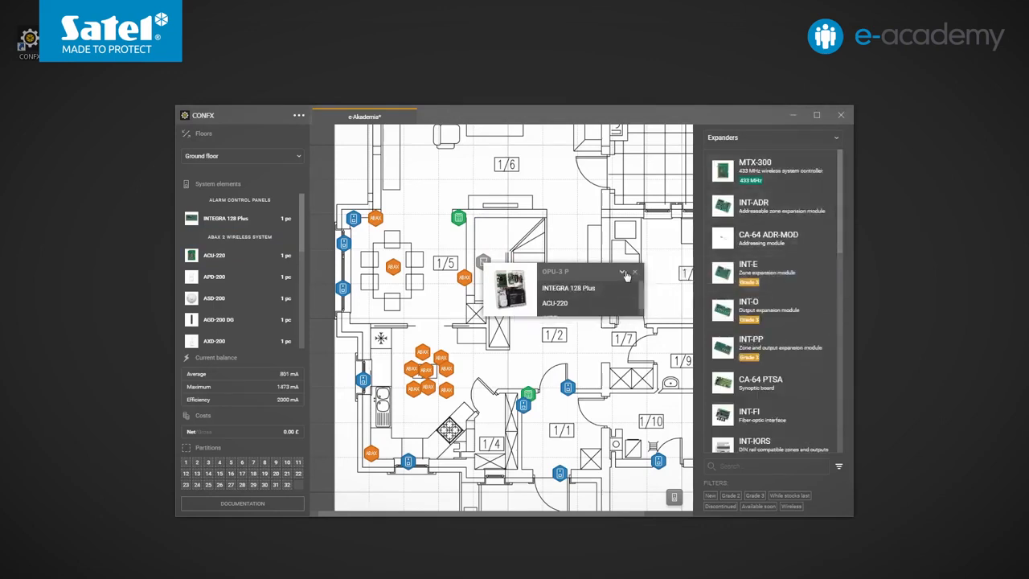
pyautogui.click(624, 274)
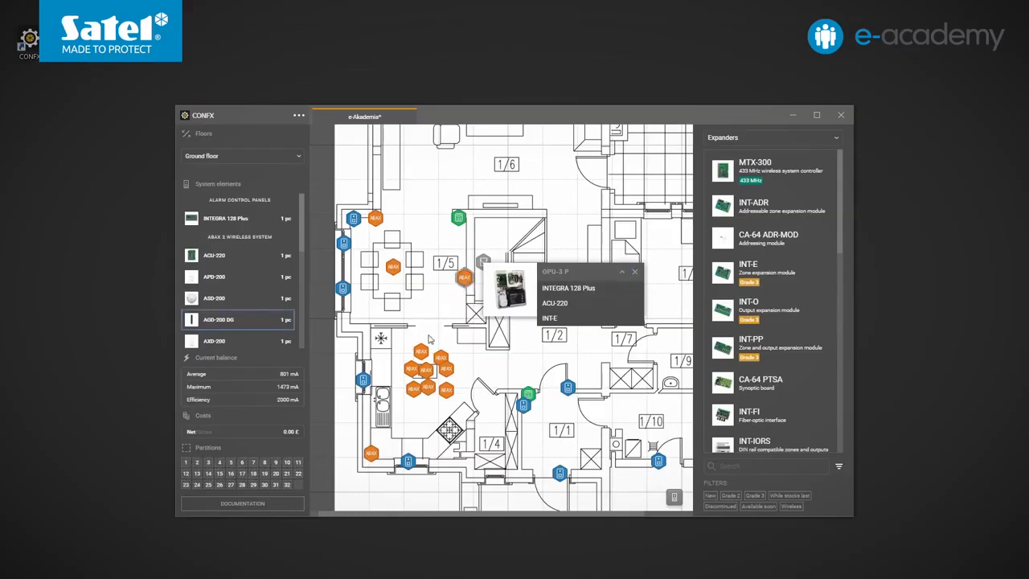
# Step: Try the AGD-200 DG and an APT-200 in the OPU-3 P enclosure, and remove both by returning the keyfob to room 1/3 and deleting the detector
pyautogui.moveTo(424, 356); pyautogui.dragTo(582, 310)
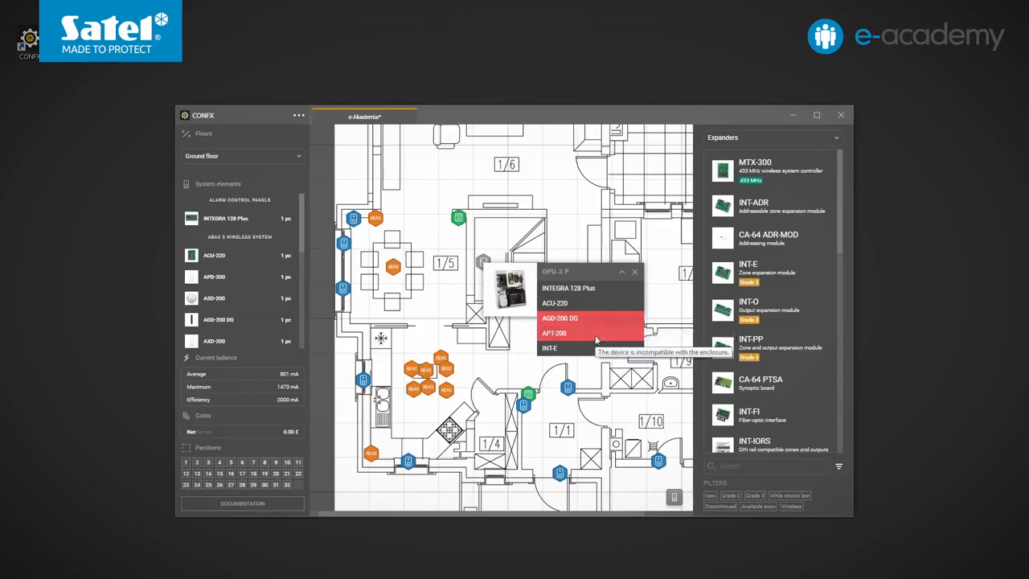
pyautogui.moveTo(595, 341); pyautogui.dragTo(418, 355)
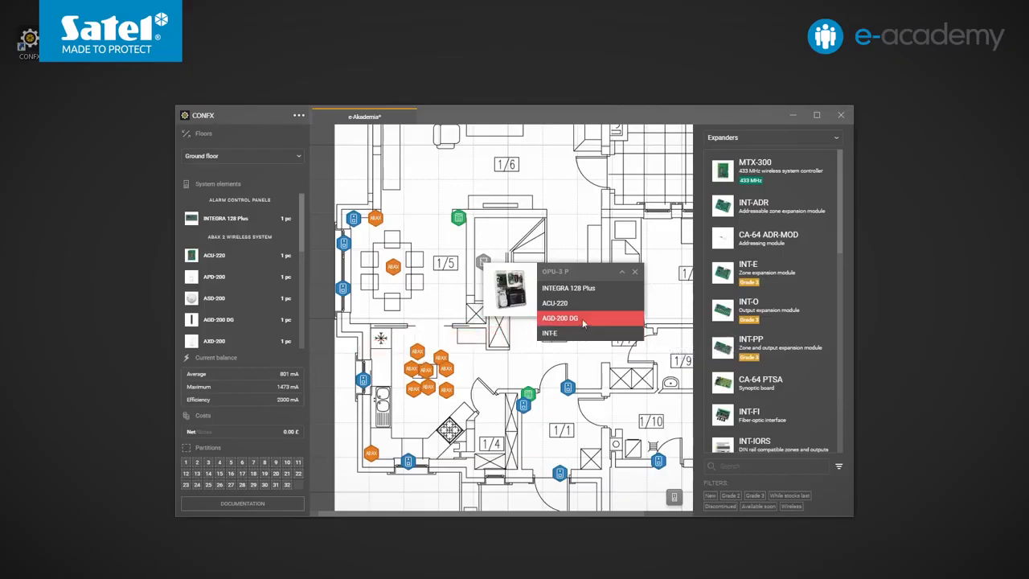
pyautogui.rightClick(590, 318)
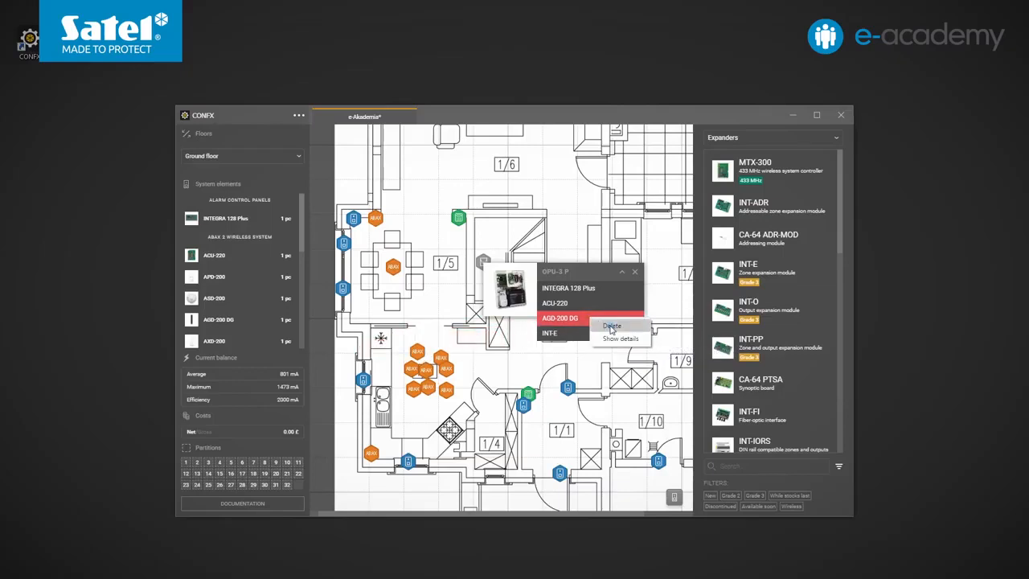
pyautogui.click(611, 325)
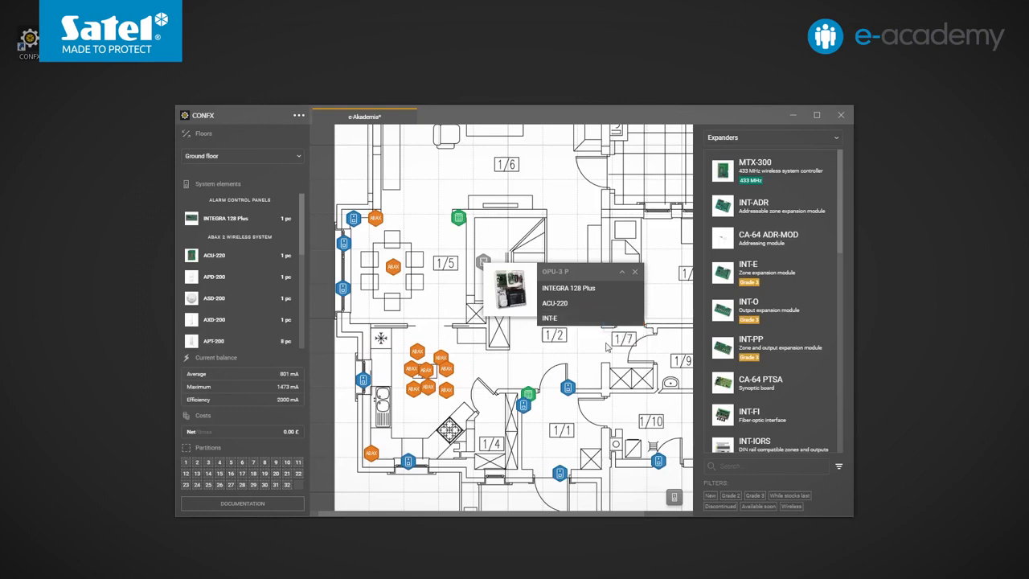
# Step: Delete all APT-200 keyfobs from the project at once through their system elements entry
pyautogui.scroll(-1, 301, 263)
pyautogui.scroll(-3, 302, 264)
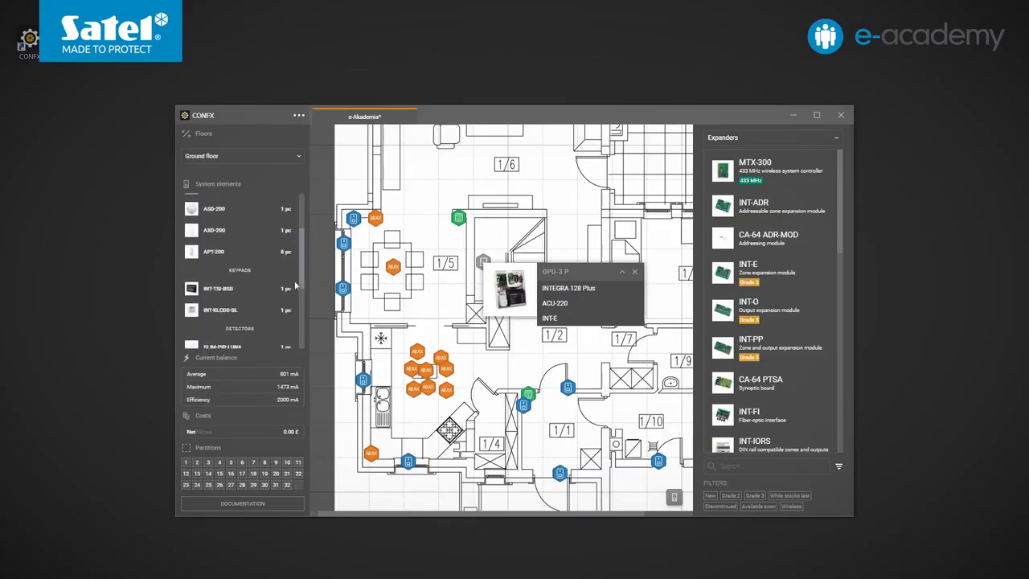
pyautogui.click(260, 254)
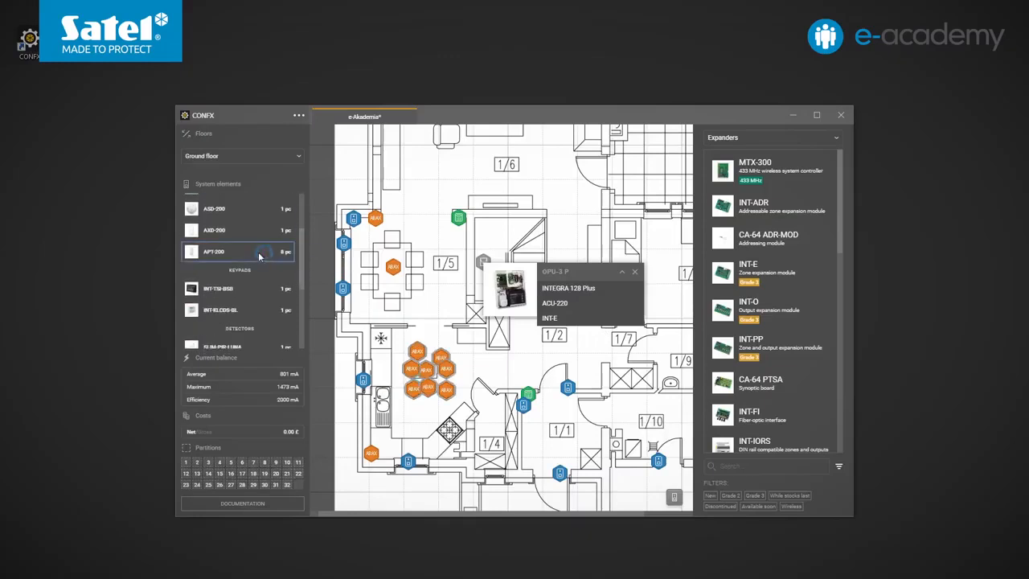
pyautogui.rightClick(216, 257)
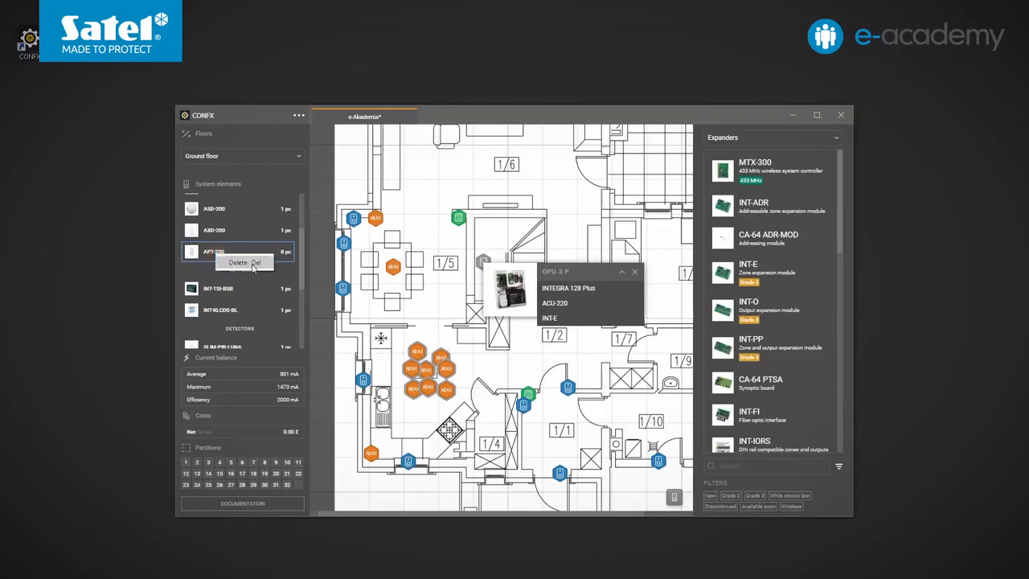
pyautogui.click(253, 265)
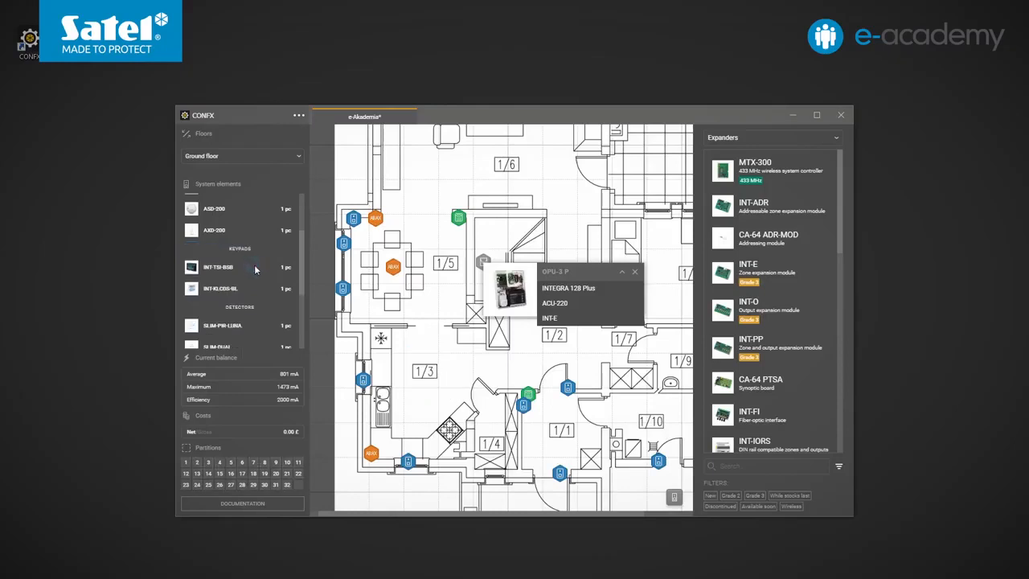
# Step: Assign the AXD-200, the SLIM-PIR-LUNA and the two window detectors of room 1/5 to partition 1
pyautogui.click(374, 220)
pyautogui.click(353, 220)
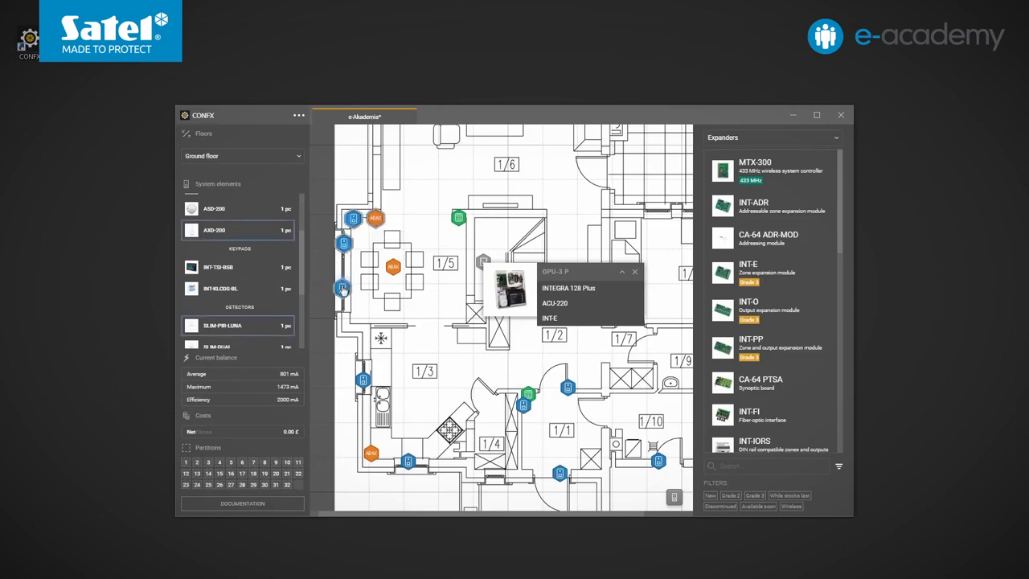
pyautogui.click(185, 463)
# Step: Assign the ASD-200 over the dining table and the three detectors in kitchen 1/3 to partition 2
pyautogui.click(393, 271)
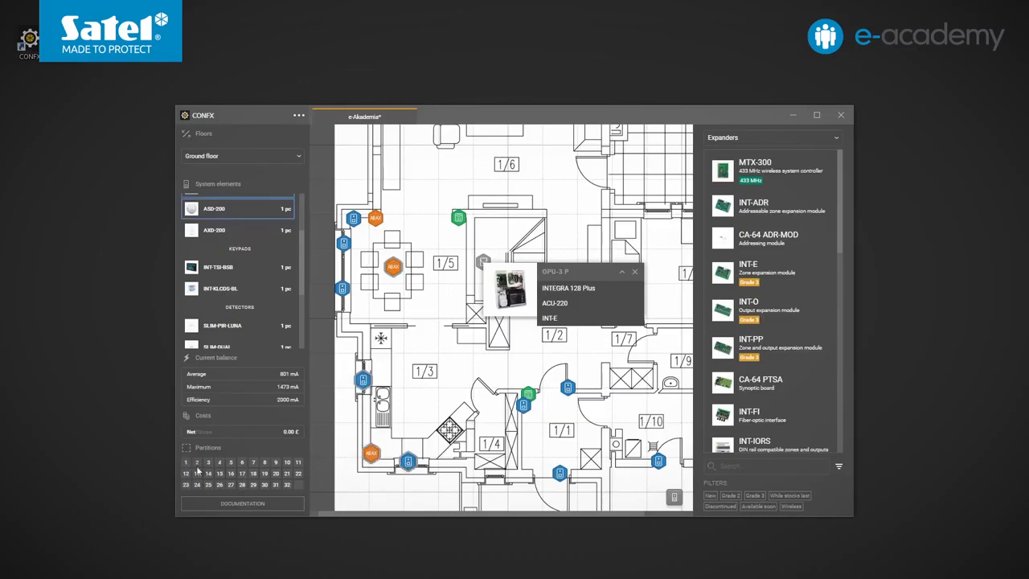
pyautogui.click(197, 462)
# Step: Assign the SLIM-DUAL and the other detectors around rooms 1/1 and 1/10 to partition 3, and clear the selection
pyautogui.click(525, 407)
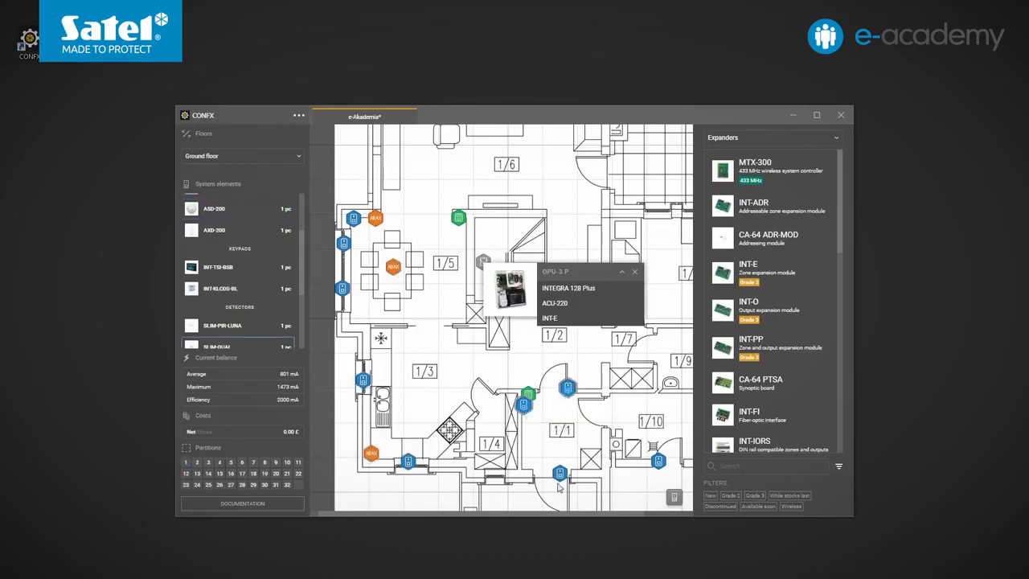
pyautogui.click(208, 462)
pyautogui.click(388, 437)
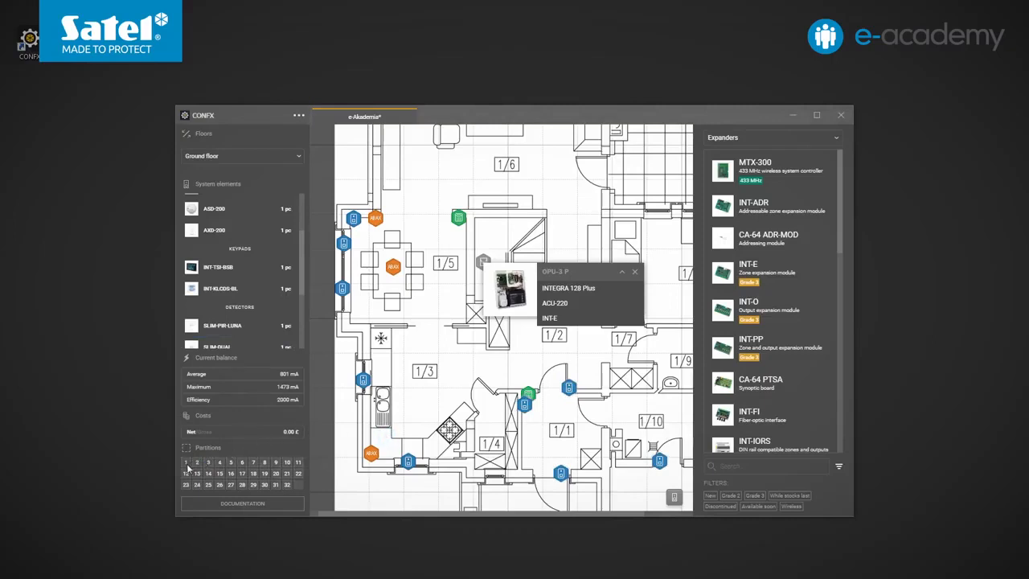
# Step: Check the partition assignments by displaying the devices of partition 1, of partition 3, and those without a partition
pyautogui.click(187, 463)
pyautogui.click(187, 463)
pyautogui.click(186, 462)
pyautogui.click(210, 465)
pyautogui.click(301, 487)
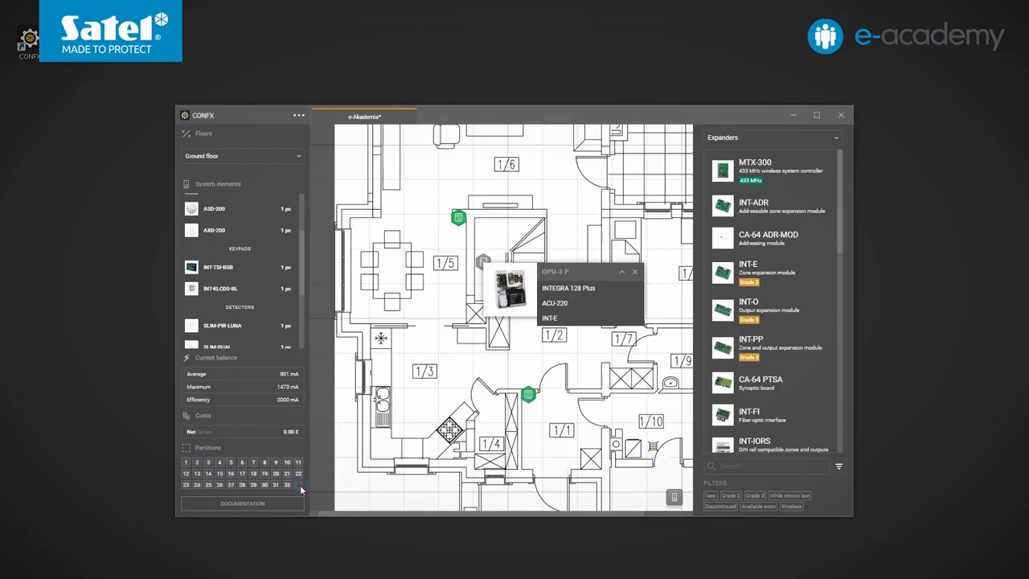